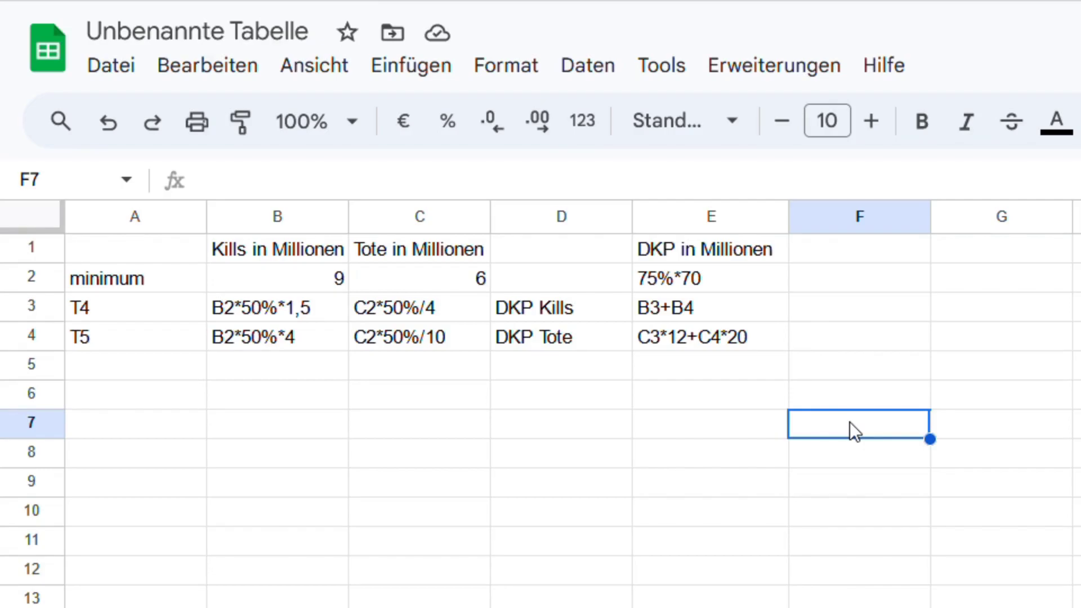
Turn the text in E2 under DKP in Millionen into the formula =75%*70.
{"action": "left_click", "coordinate": [739, 255]}
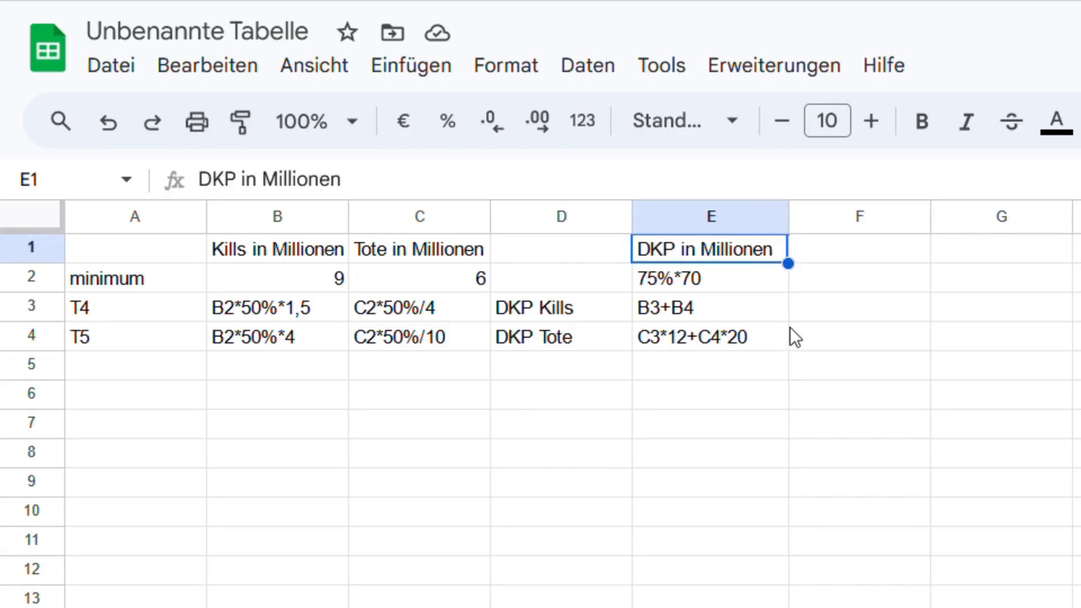
{"action": "left_click", "coordinate": [752, 282]}
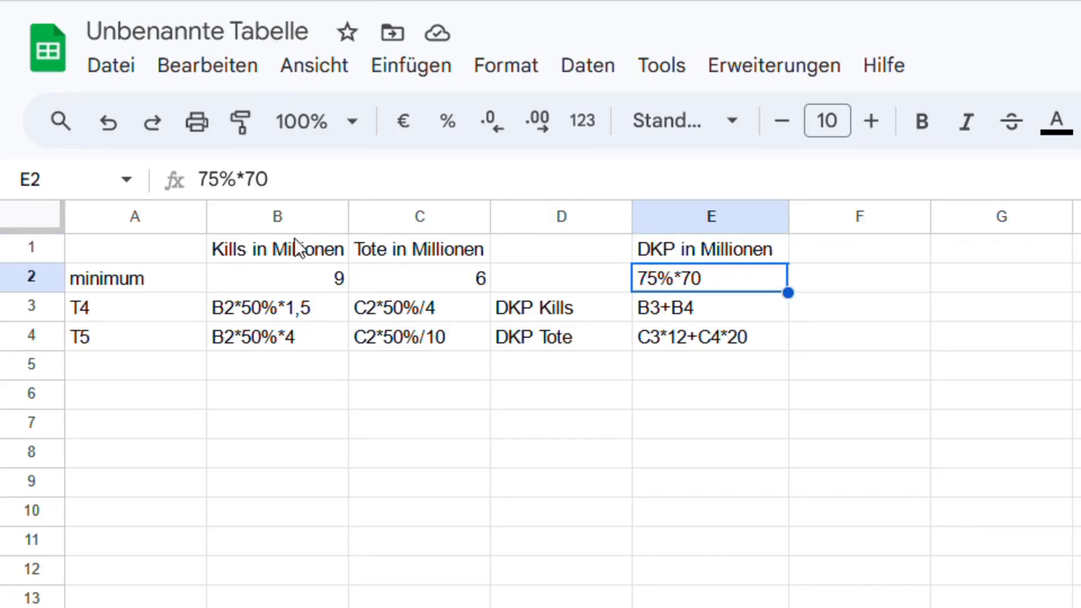
{"action": "left_click", "coordinate": [214, 188]}
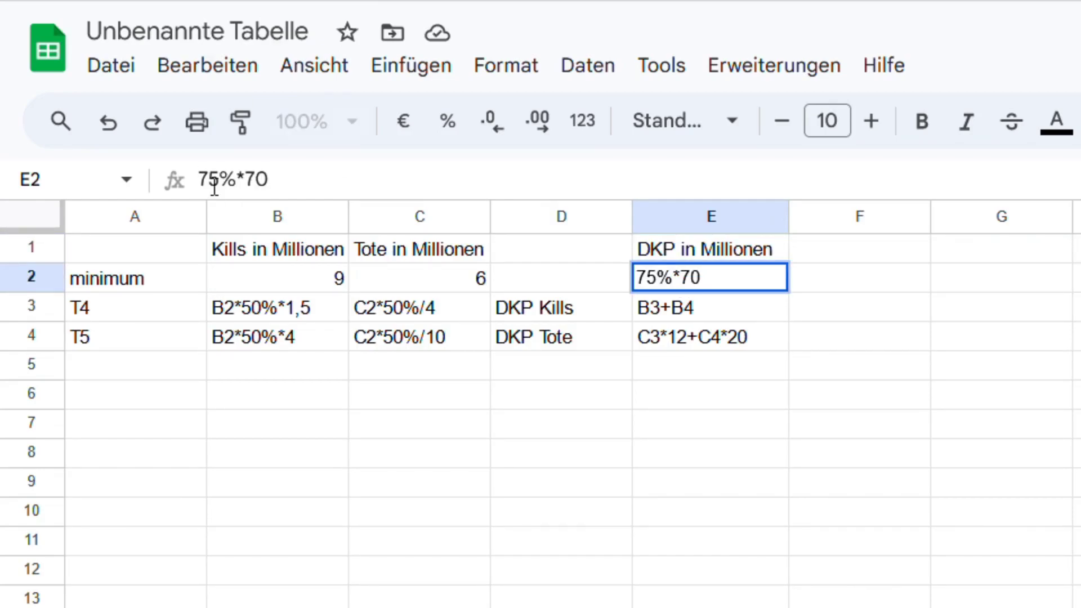
{"action": "type", "text": "="}
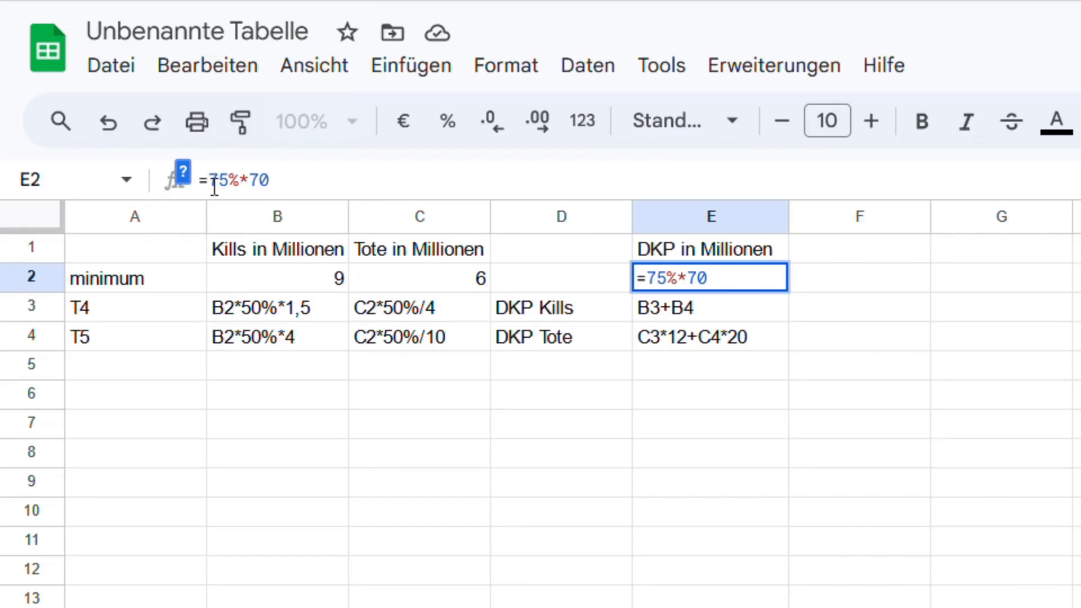
{"action": "key", "text": "Return"}
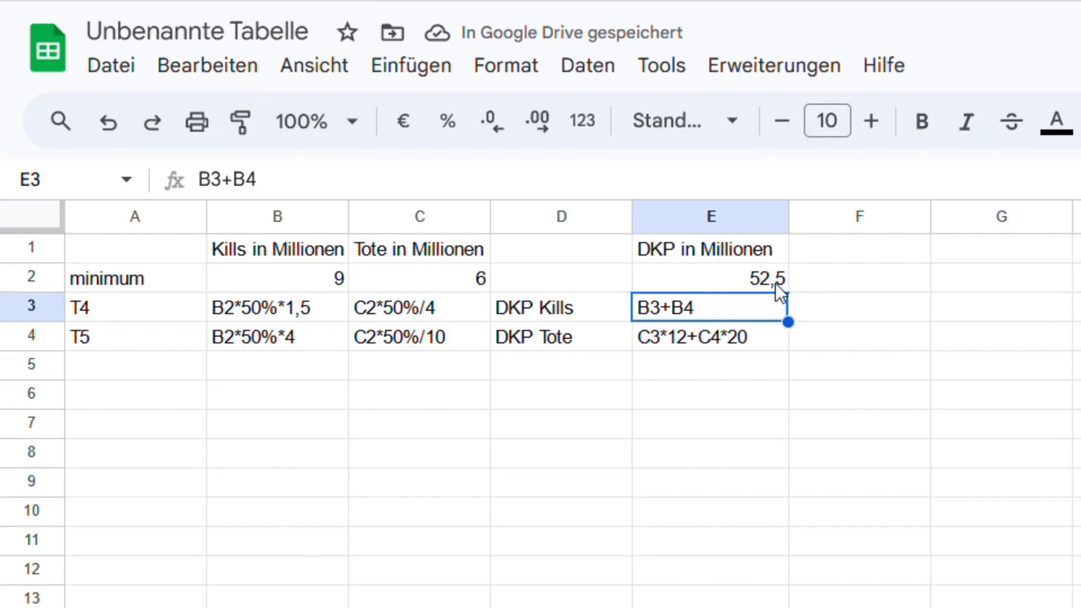
Turn the T4 kills entry in B3 into the formula =B2*50%*1,5.
{"action": "left_click", "coordinate": [287, 257]}
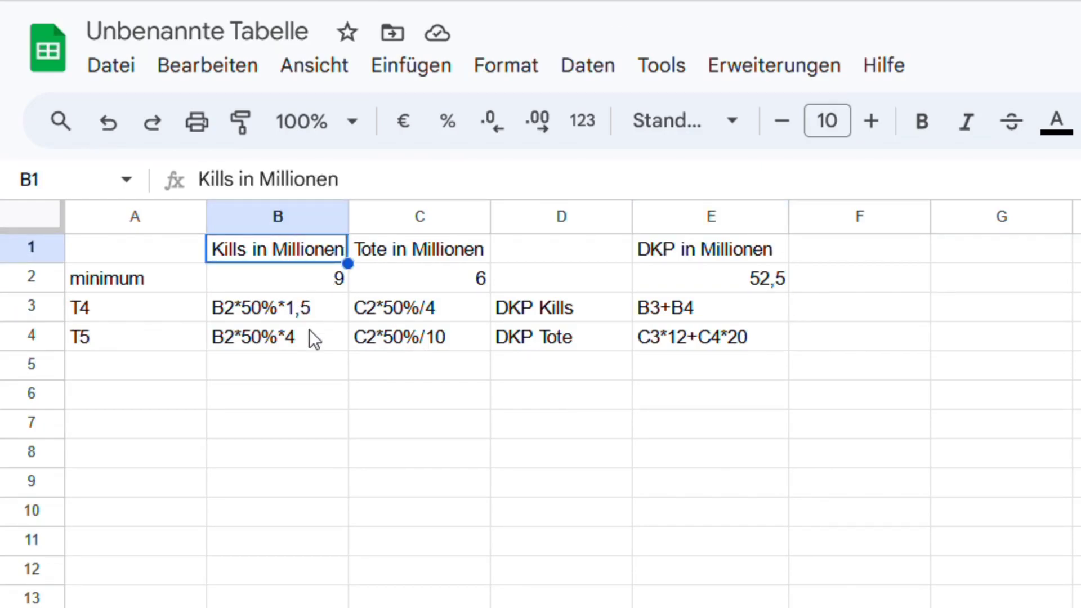
{"action": "left_click", "coordinate": [313, 281]}
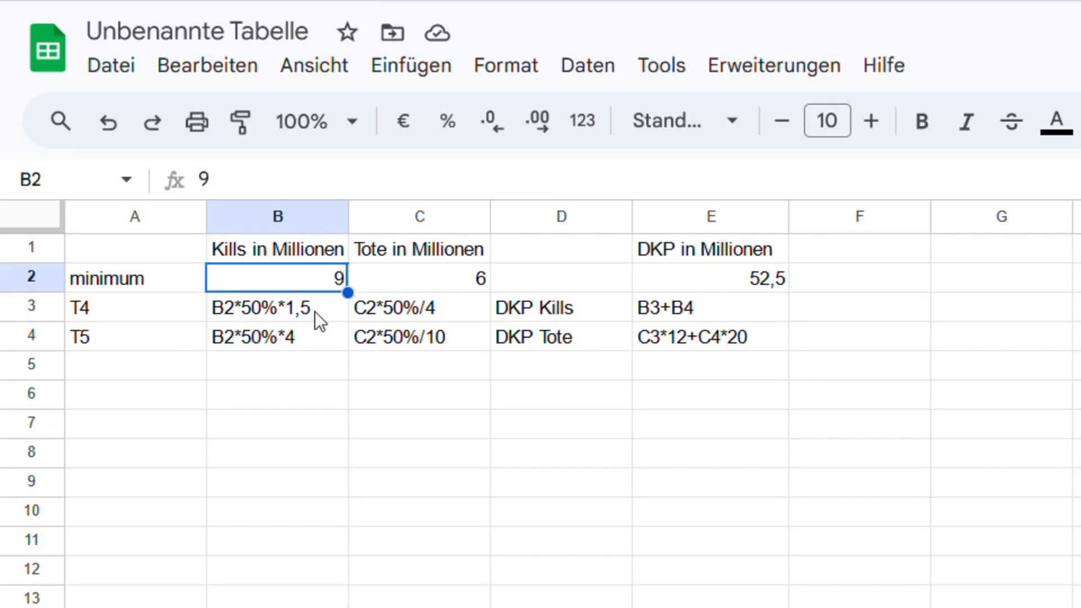
{"action": "left_click", "coordinate": [322, 305]}
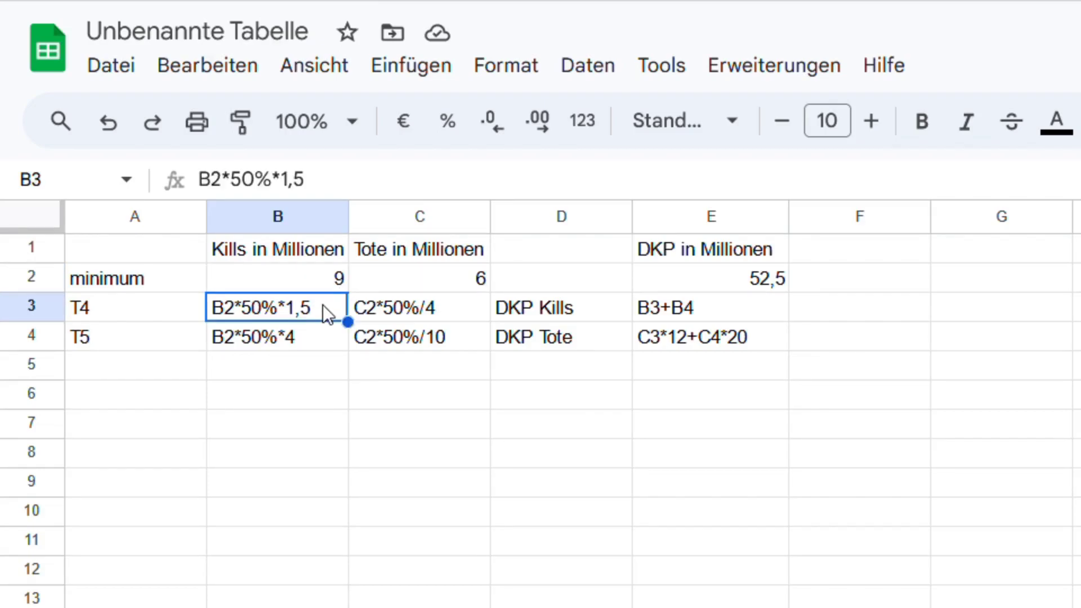
{"action": "left_click", "coordinate": [211, 191]}
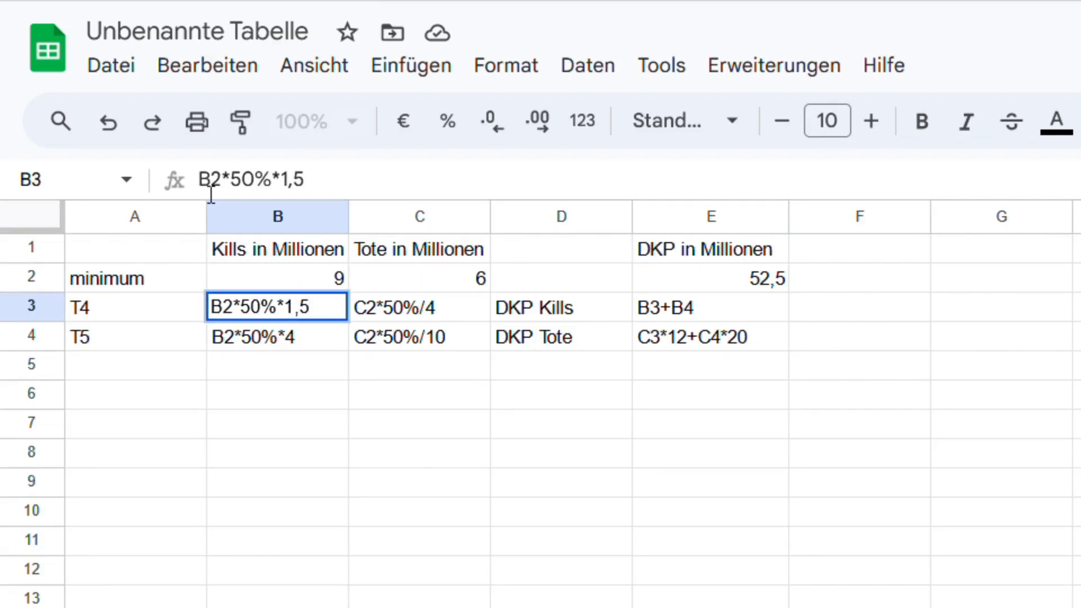
{"action": "type", "text": "="}
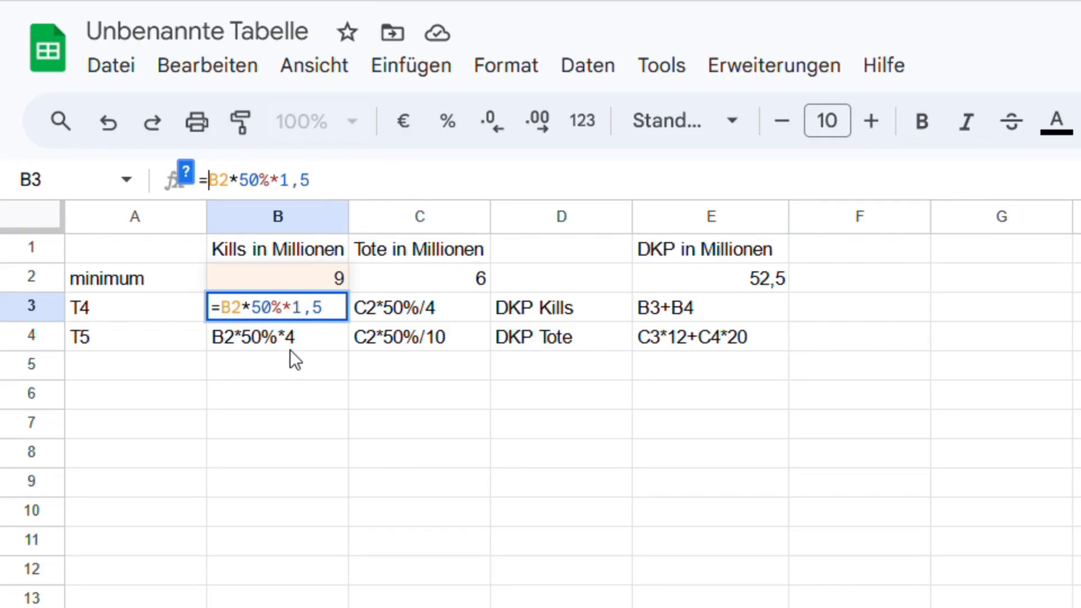
{"action": "left_click", "coordinate": [349, 192]}
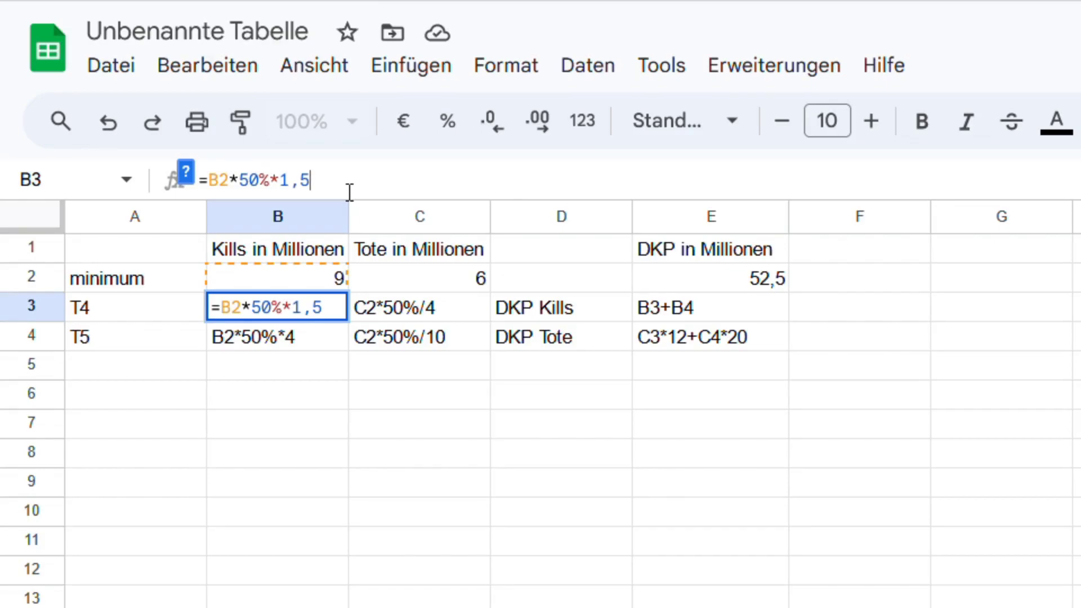
{"action": "key", "text": "Return"}
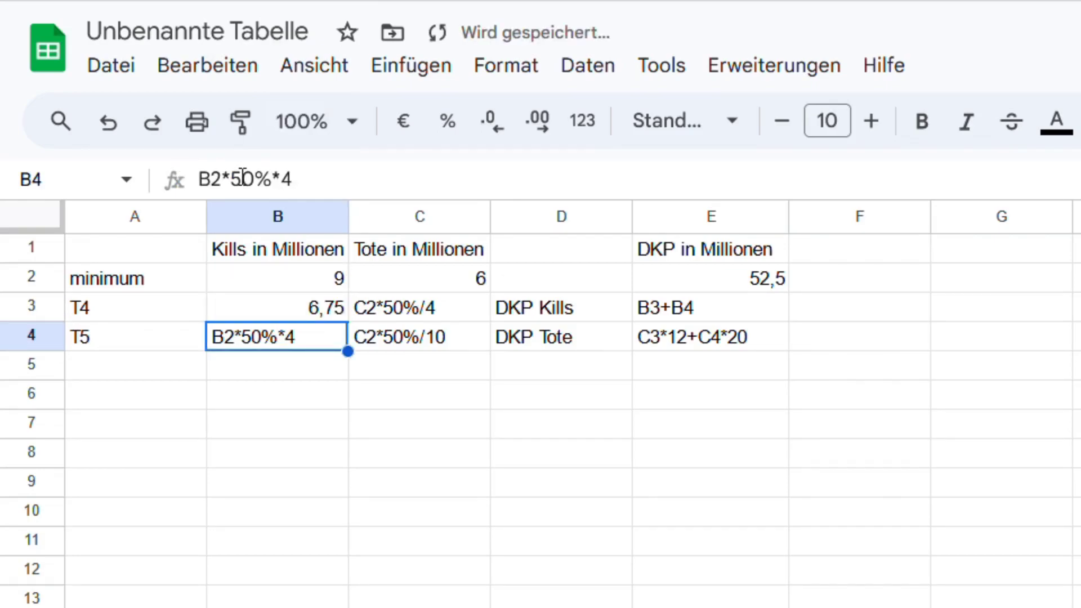
Turn the T5 kills entry in B4 into the formula =B2*50%*4.
{"action": "left_click", "coordinate": [215, 194]}
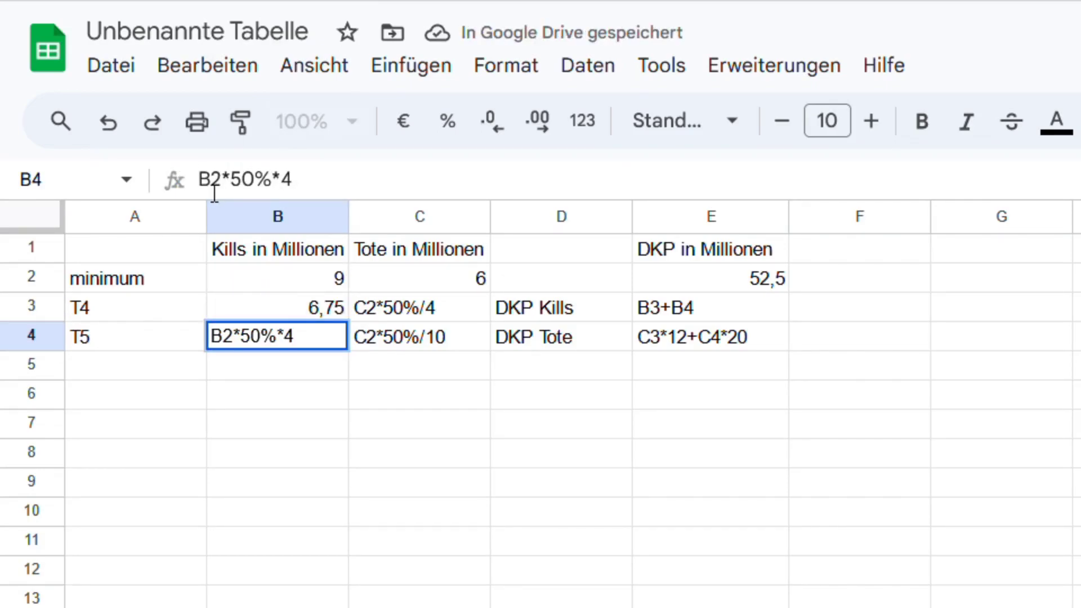
{"action": "type", "text": "="}
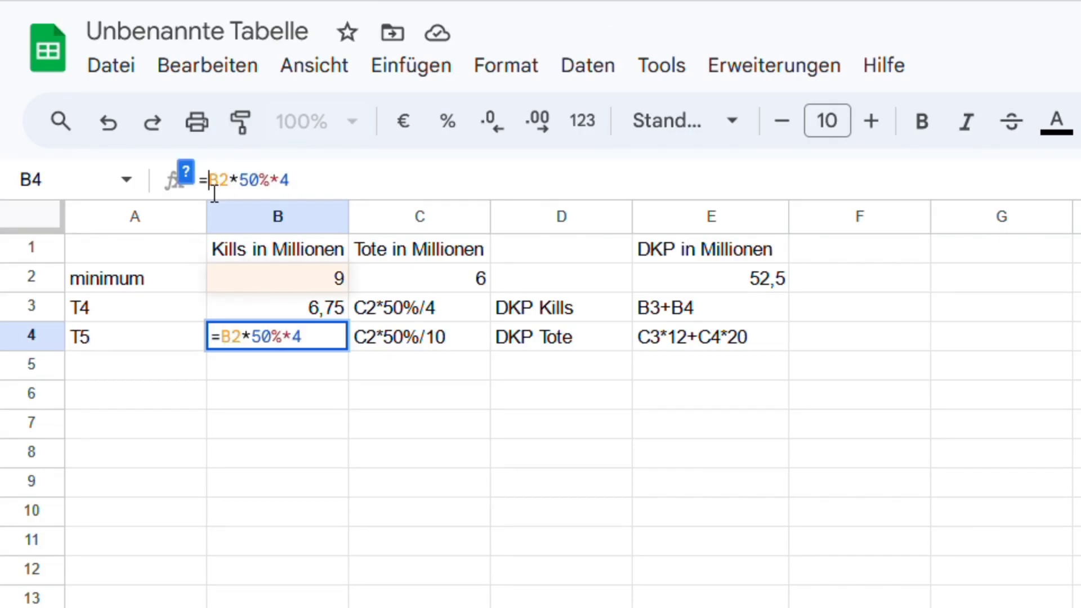
{"action": "key", "text": "Return"}
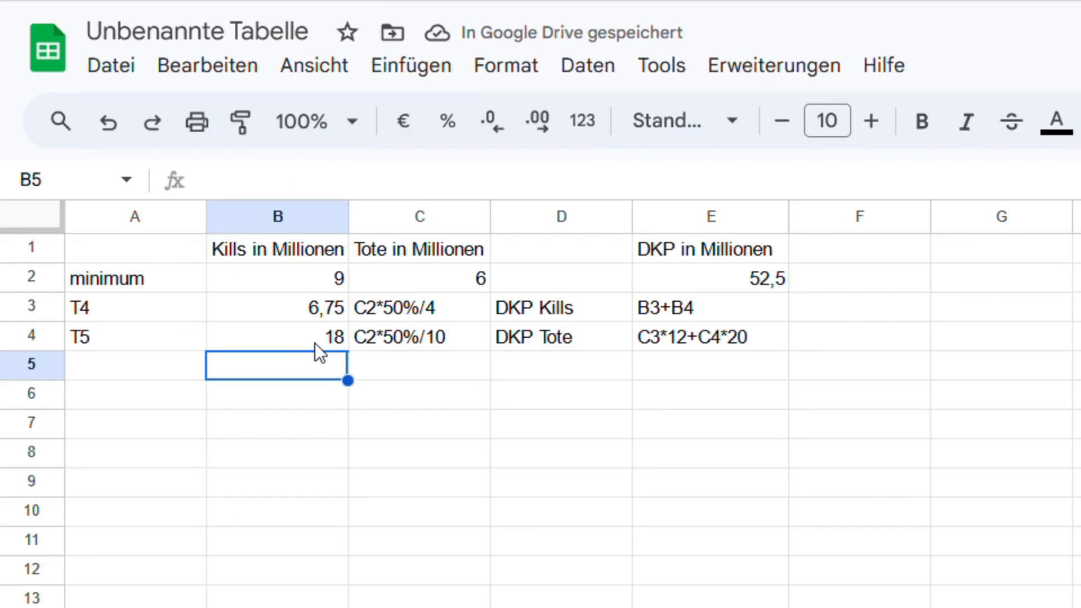
Turn the DKP Kills entry in E3 into the formula =B3+B4, adding the T4 and T5 kill values.
{"action": "left_click", "coordinate": [752, 315]}
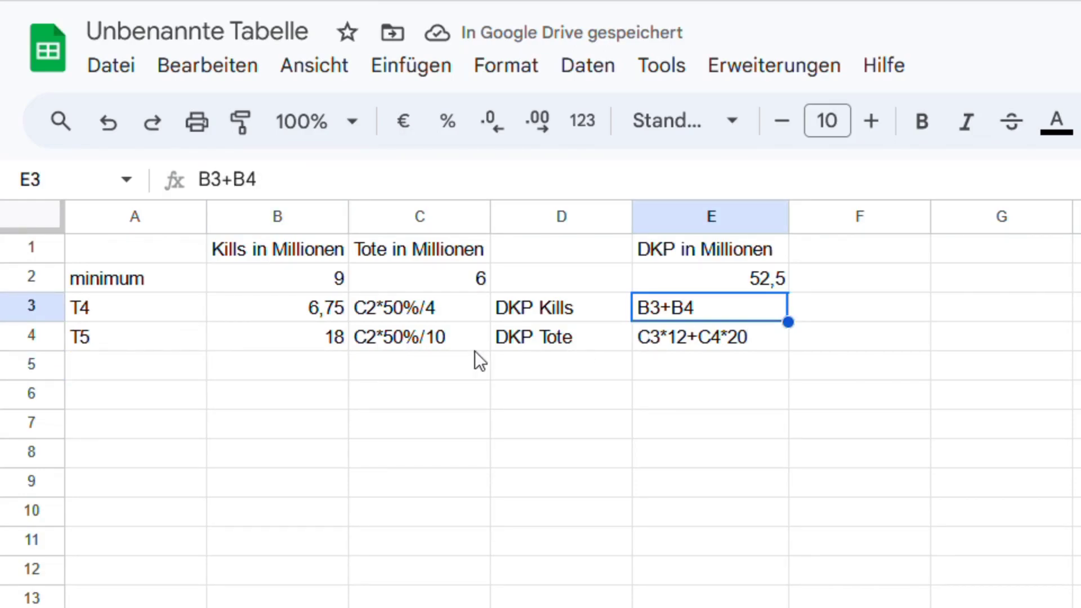
{"action": "left_click", "coordinate": [257, 306]}
{"action": "left_click", "coordinate": [276, 339]}
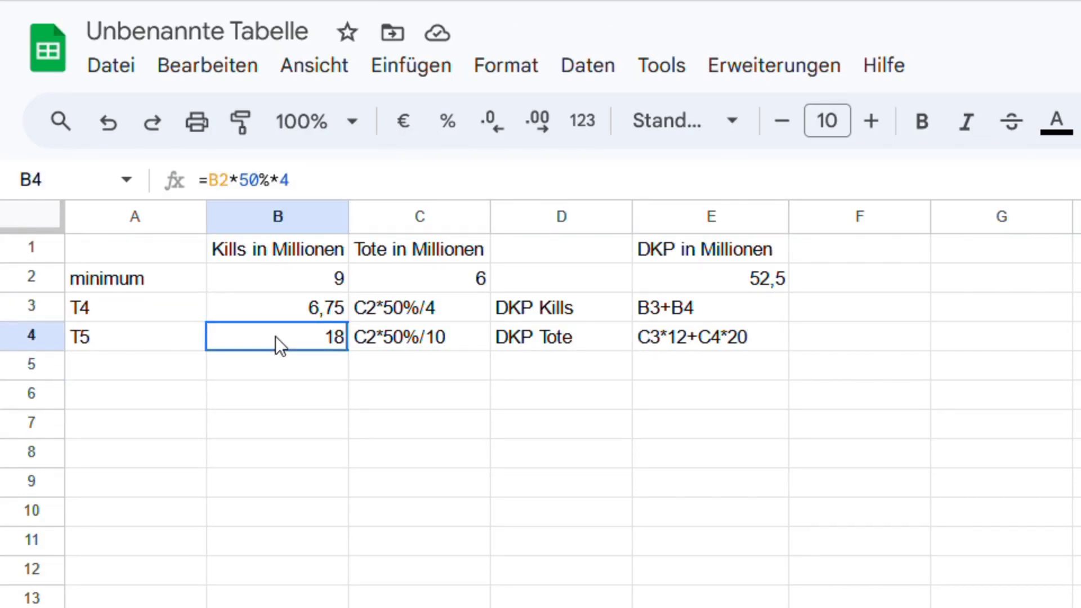
{"action": "left_click", "coordinate": [686, 315]}
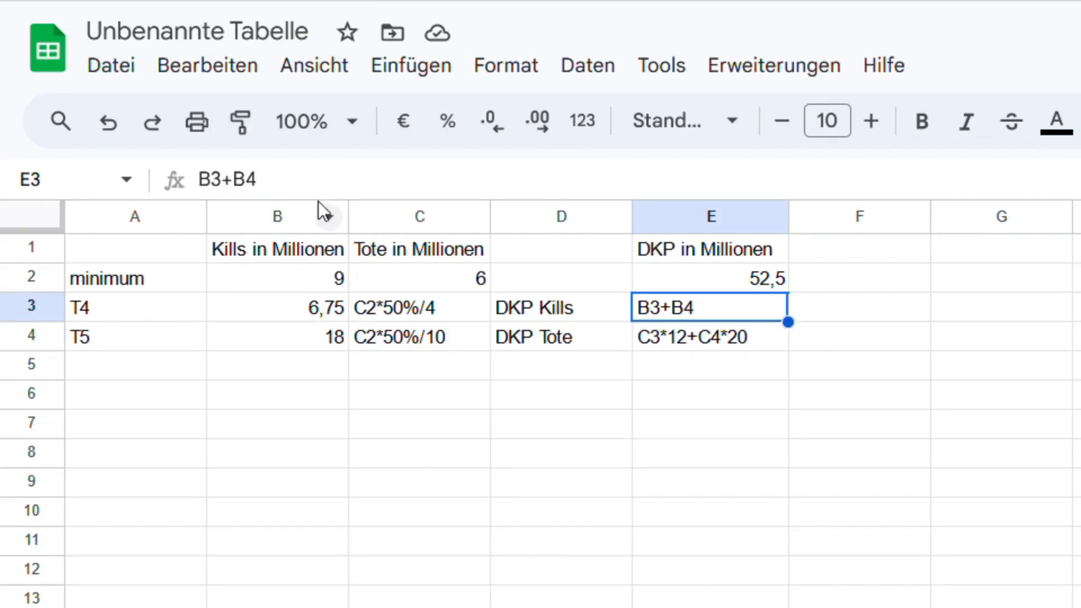
{"action": "left_click", "coordinate": [209, 194]}
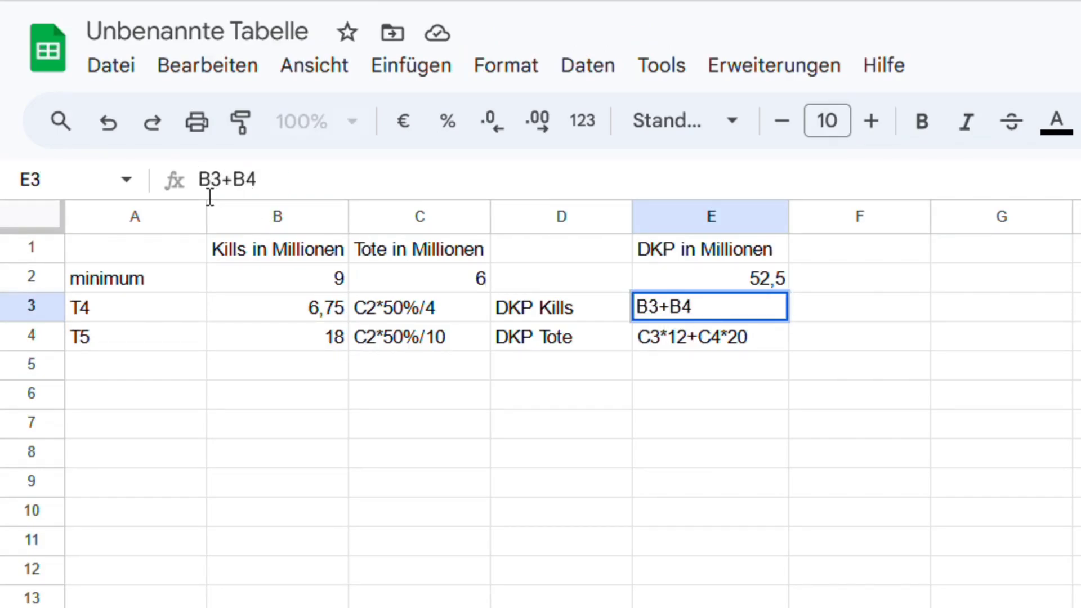
{"action": "type", "text": "="}
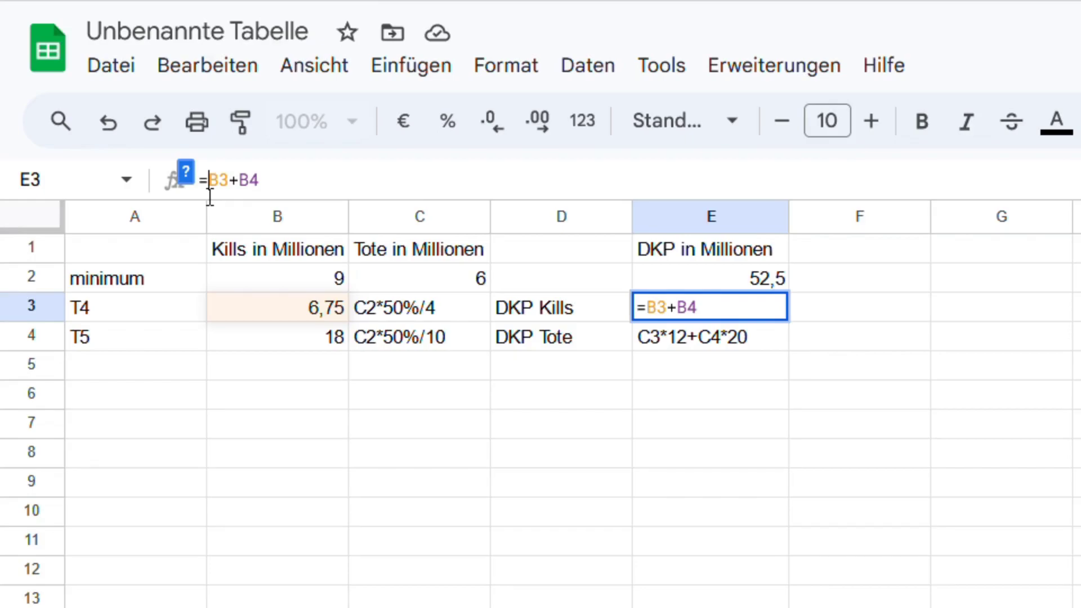
{"action": "key", "text": "Return"}
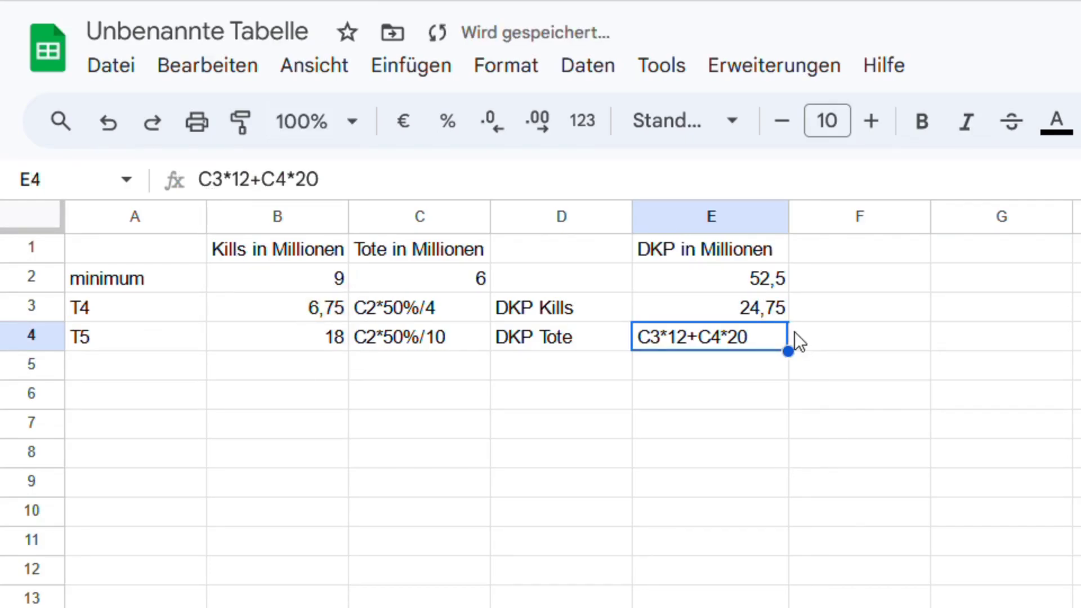
{"action": "left_click", "coordinate": [743, 313]}
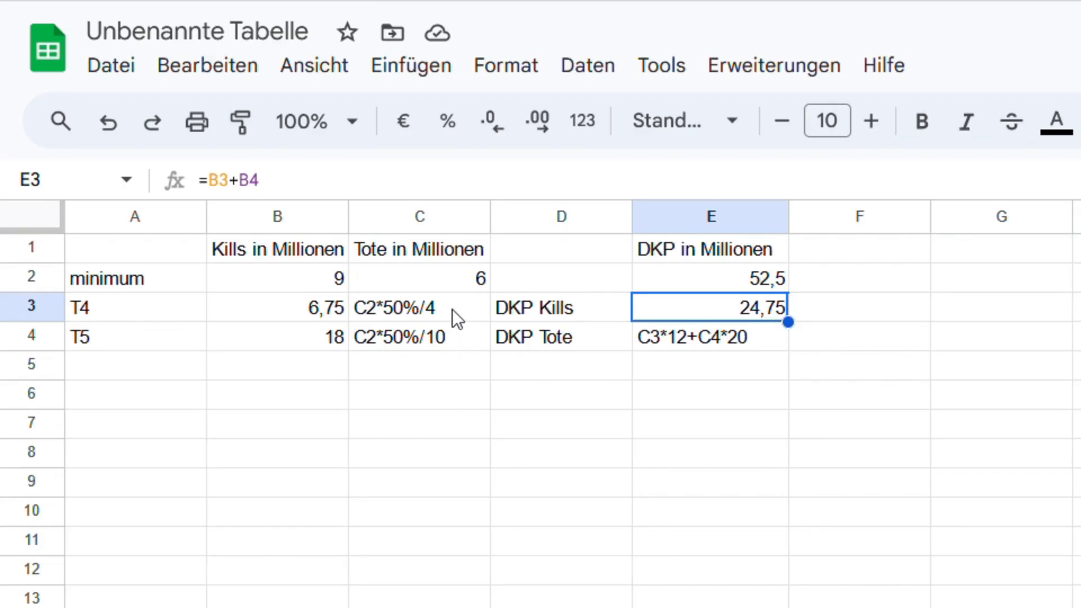
{"action": "left_click", "coordinate": [441, 278]}
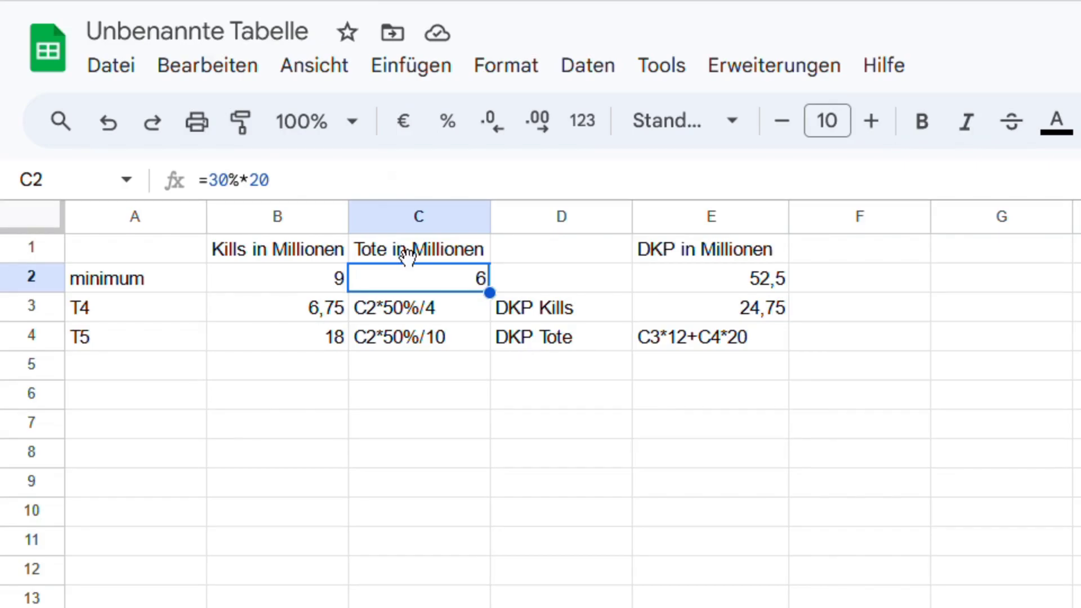
{"action": "left_click", "coordinate": [457, 309]}
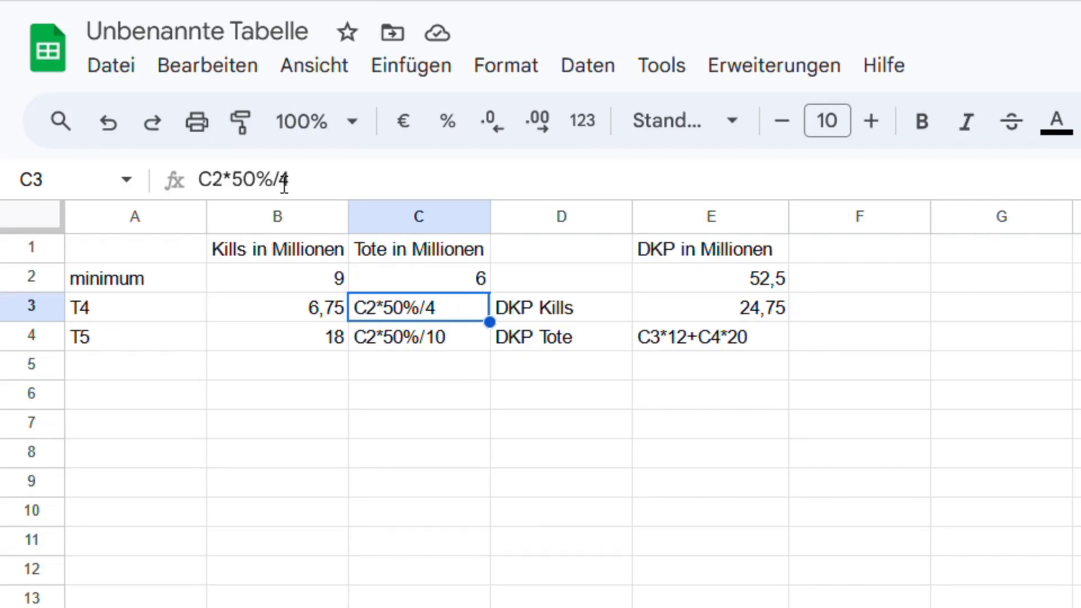
{"action": "left_click", "coordinate": [431, 346]}
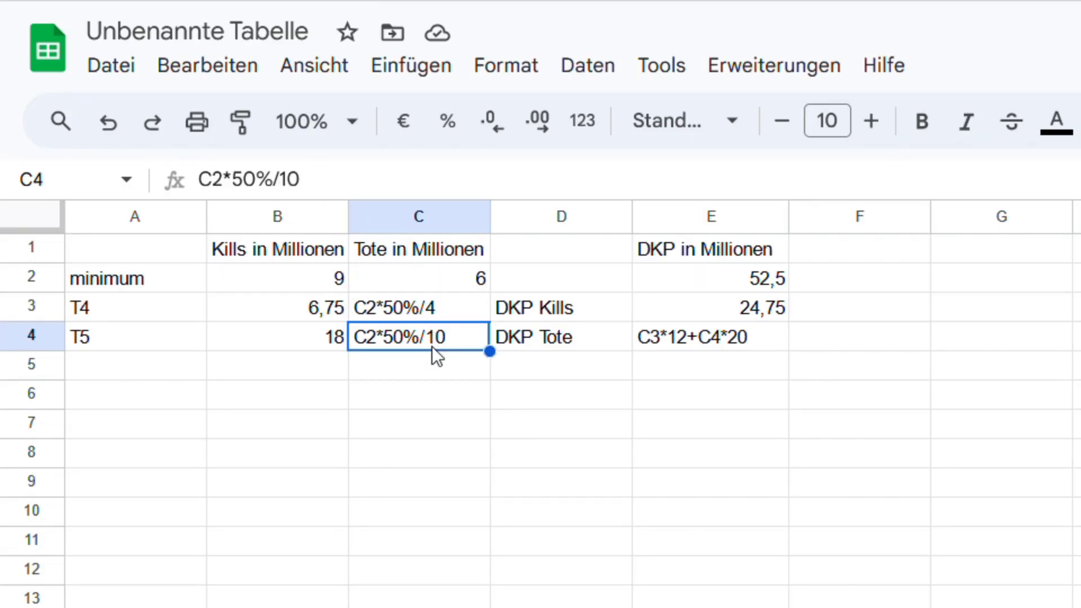
{"action": "left_click", "coordinate": [358, 186]}
{"action": "left_click", "coordinate": [441, 309]}
{"action": "left_click", "coordinate": [357, 186]}
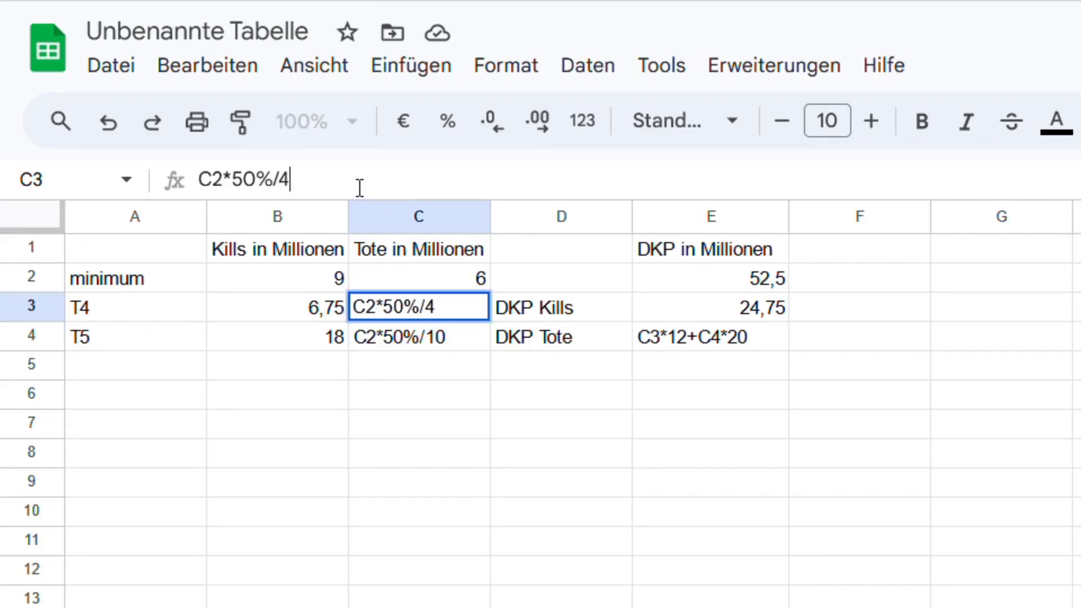
{"action": "key", "text": "Return"}
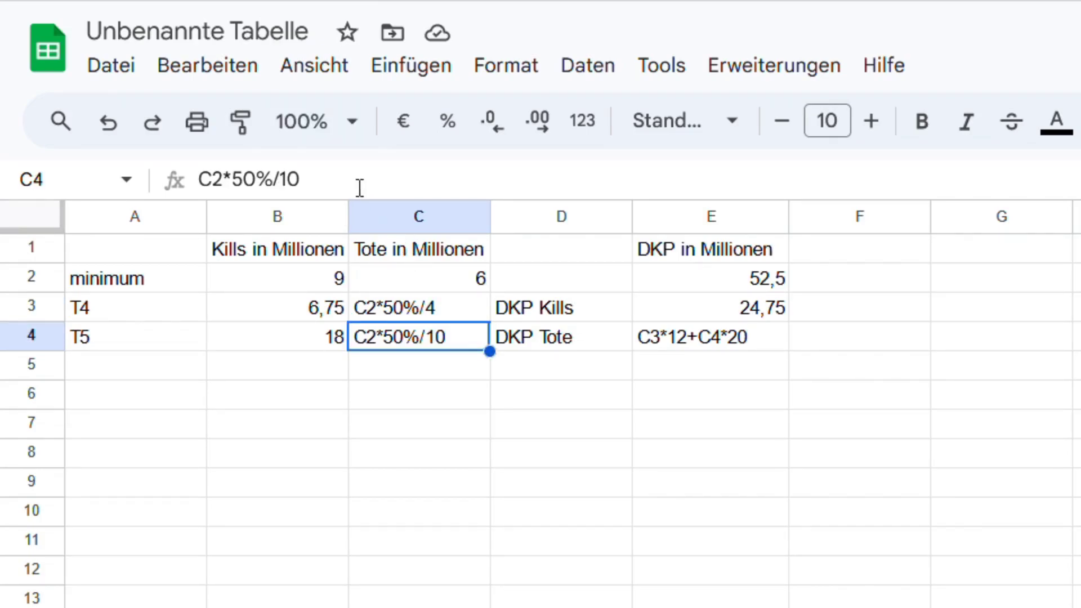
Turn the T5 entry in C4 under Tote in Millionen into the formula =C2*50%/10.
{"action": "left_click", "coordinate": [216, 194]}
{"action": "key", "text": "Home"}
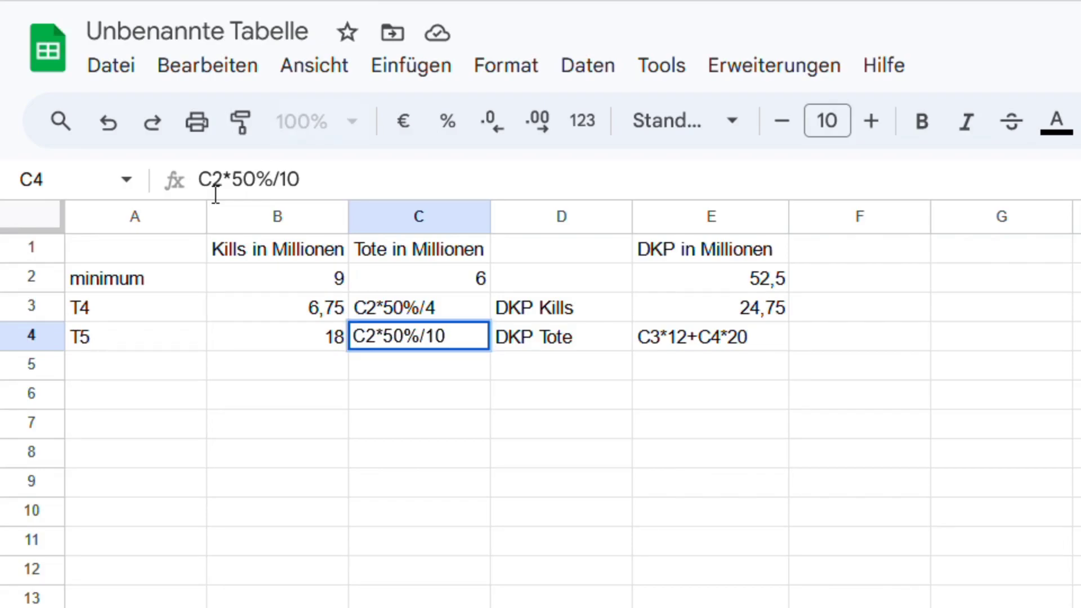
{"action": "type", "text": "="}
{"action": "key", "text": "Return"}
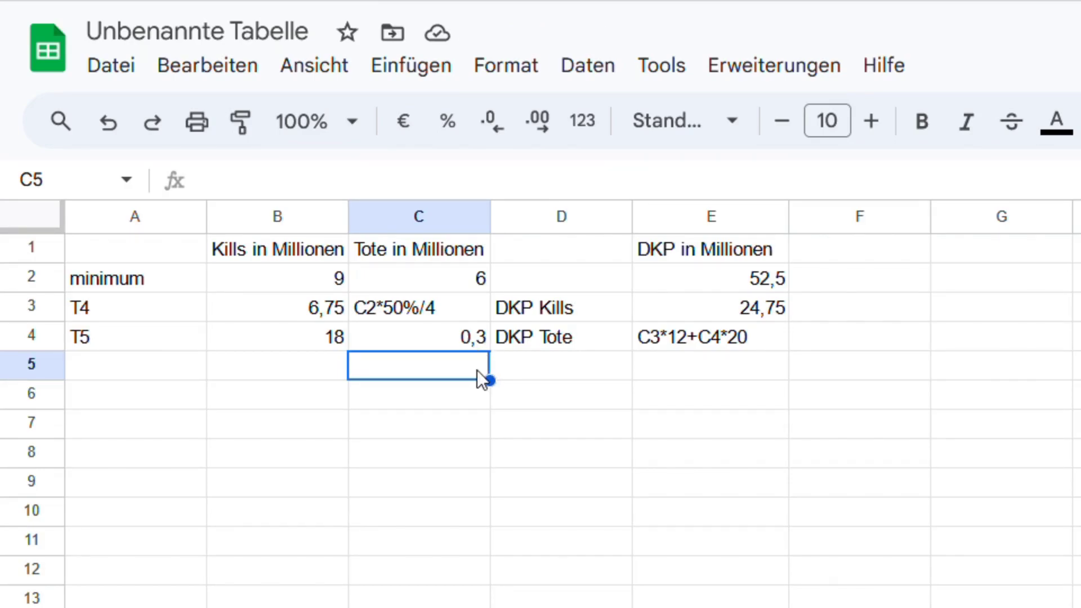
Turn the T4 entry in C3 under Tote in Millionen into the formula =C2*50%/4.
{"action": "left_click", "coordinate": [433, 316]}
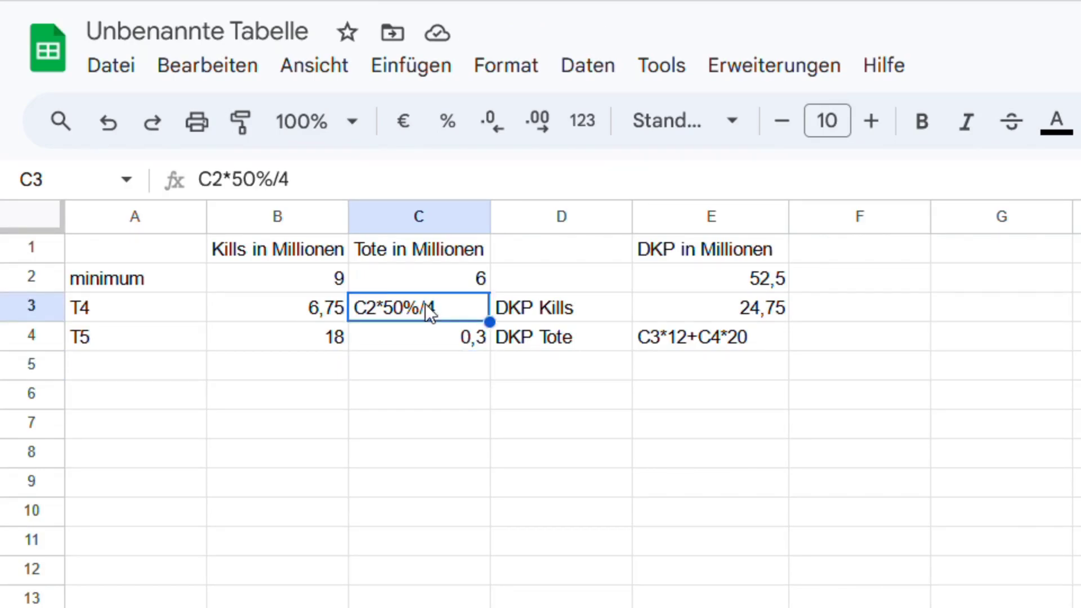
{"action": "left_click", "coordinate": [217, 194]}
{"action": "type", "text": "="}
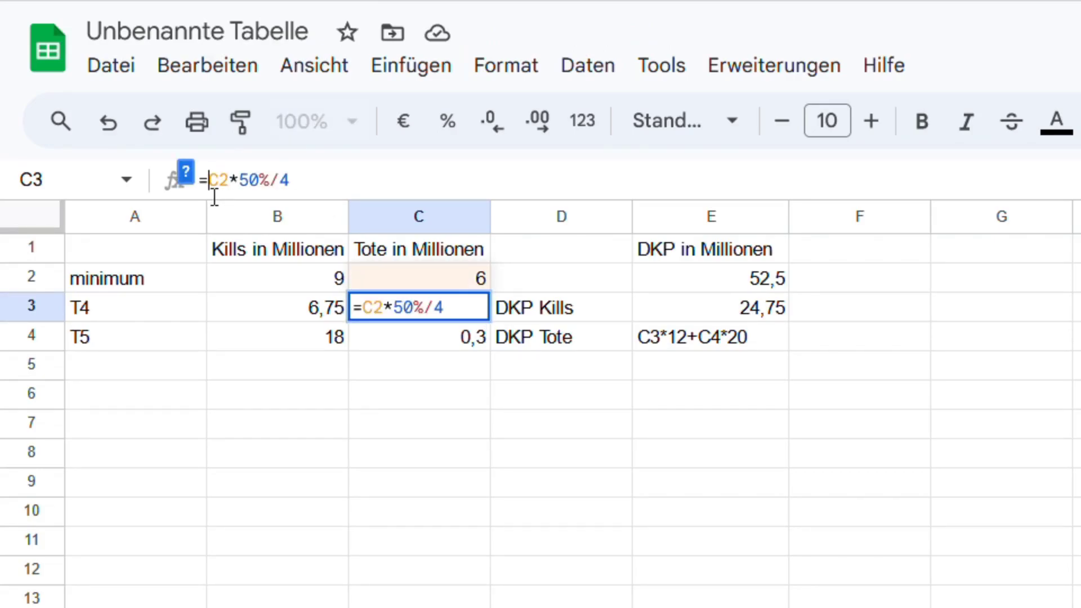
{"action": "key", "text": "Return"}
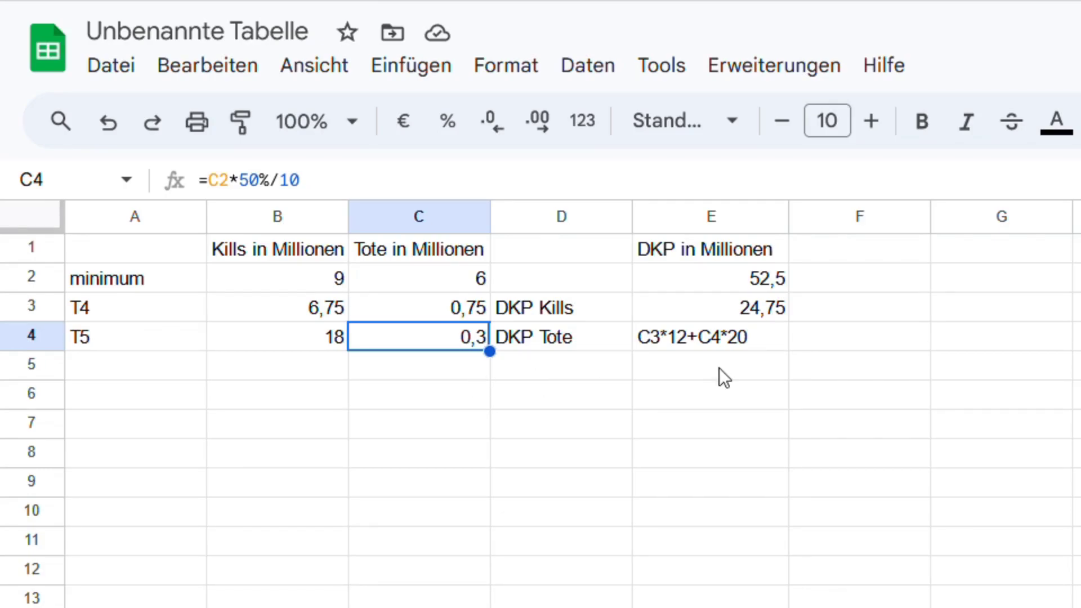
Turn the DKP Tote entry in E4 into the formula =C3*12+C4*20.
{"action": "left_click", "coordinate": [751, 342]}
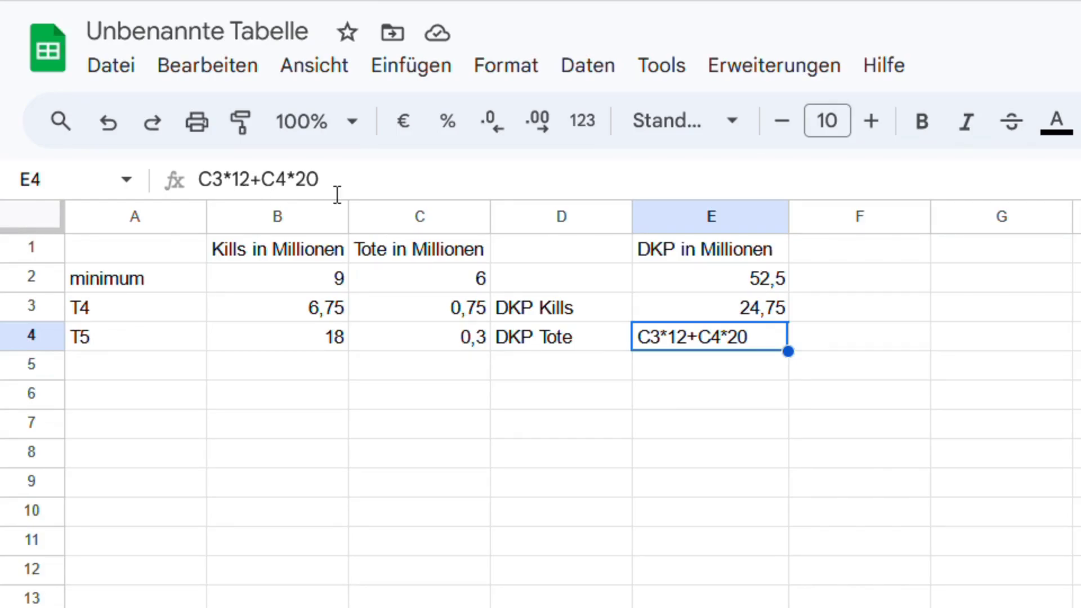
{"action": "left_click", "coordinate": [212, 180]}
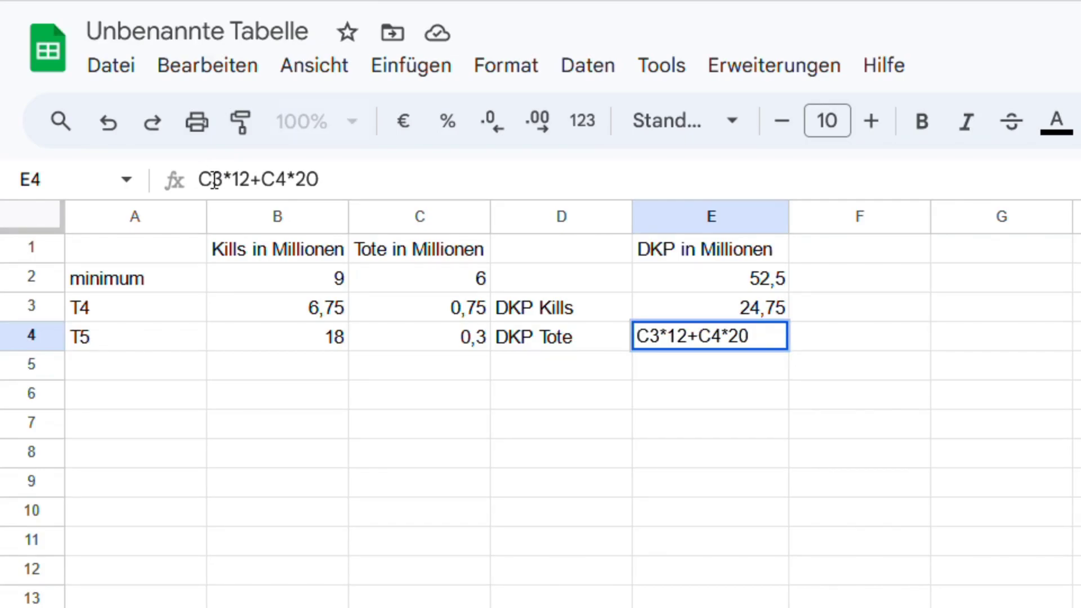
{"action": "type", "text": "="}
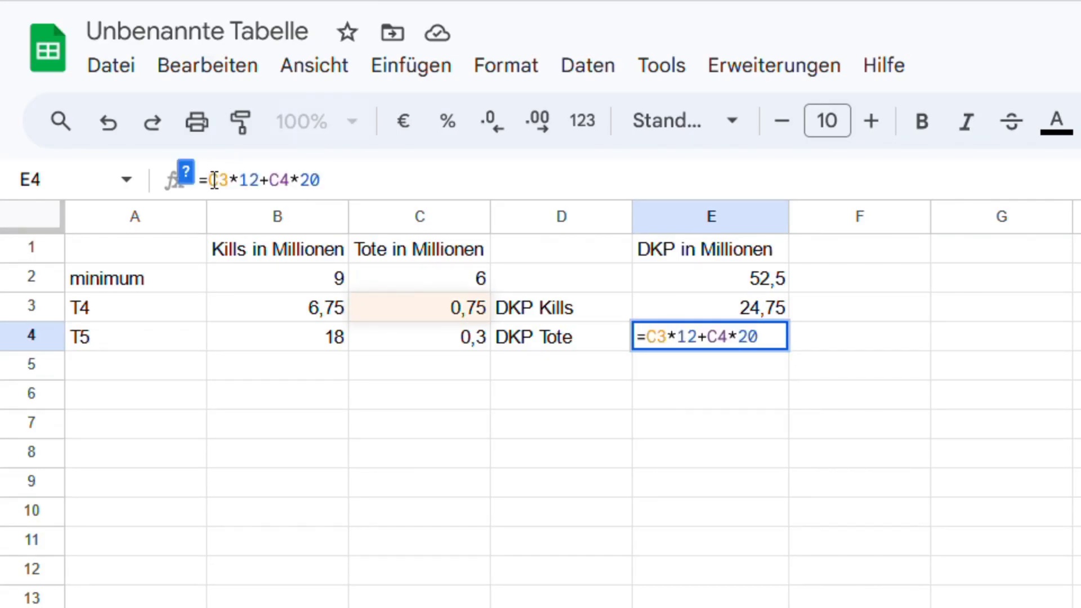
{"action": "key", "text": "Return"}
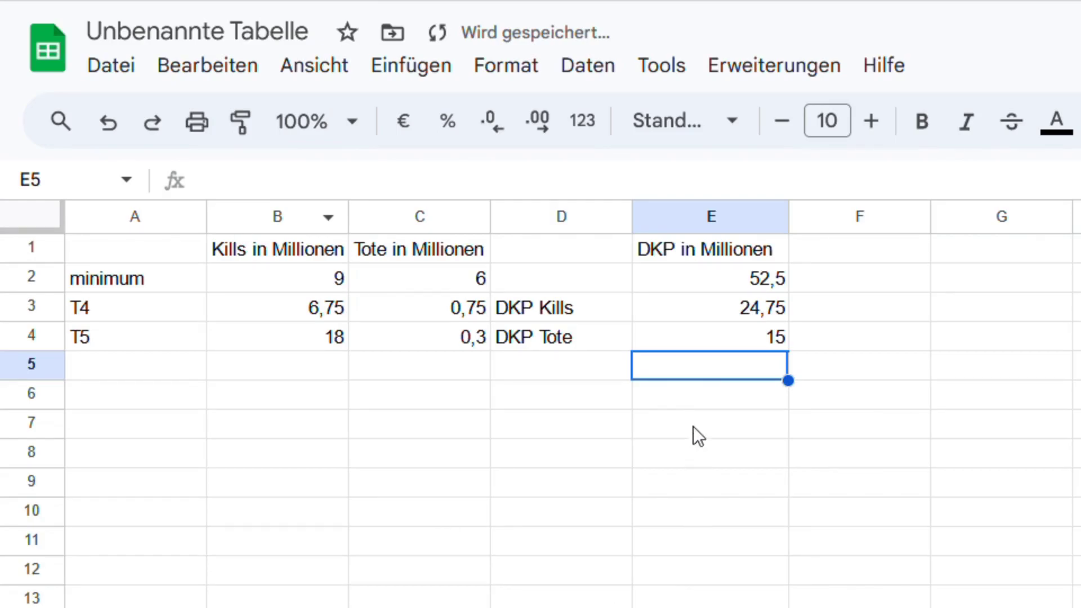
Review the DKP Kills and DKP Tote formulas against the minimum values for DKP, kills and deaths in row 2.
{"action": "left_click", "coordinate": [707, 329]}
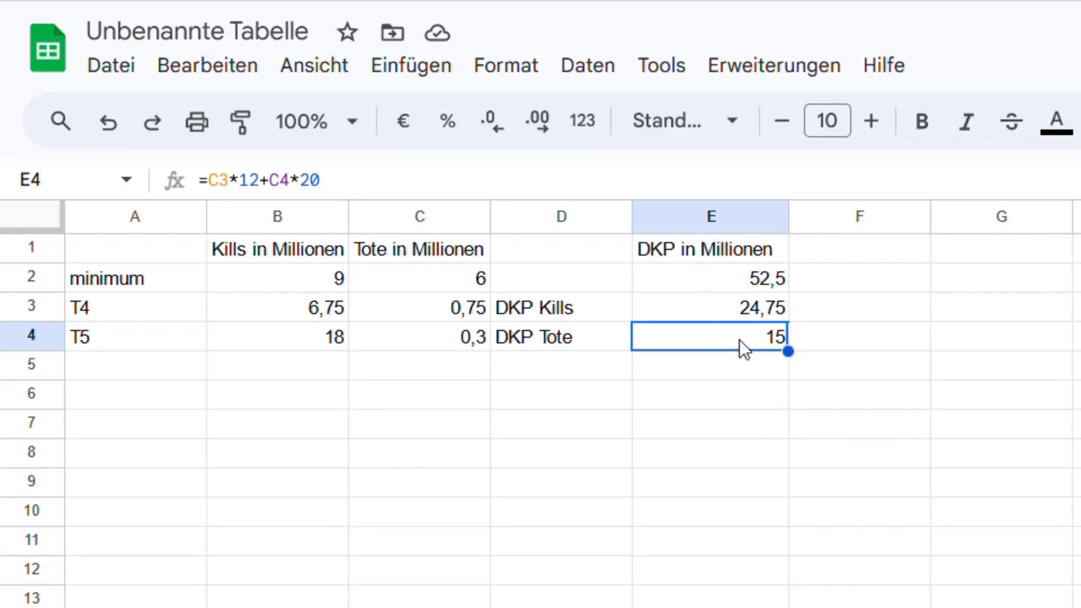
{"action": "left_click", "coordinate": [754, 282]}
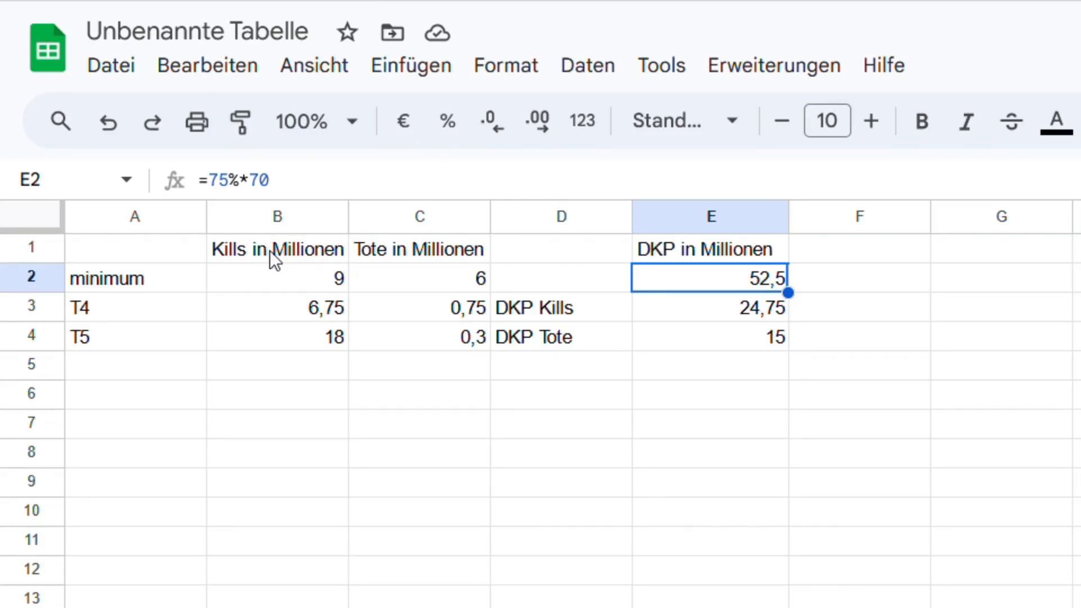
{"action": "left_click", "coordinate": [299, 282]}
{"action": "left_click", "coordinate": [394, 285]}
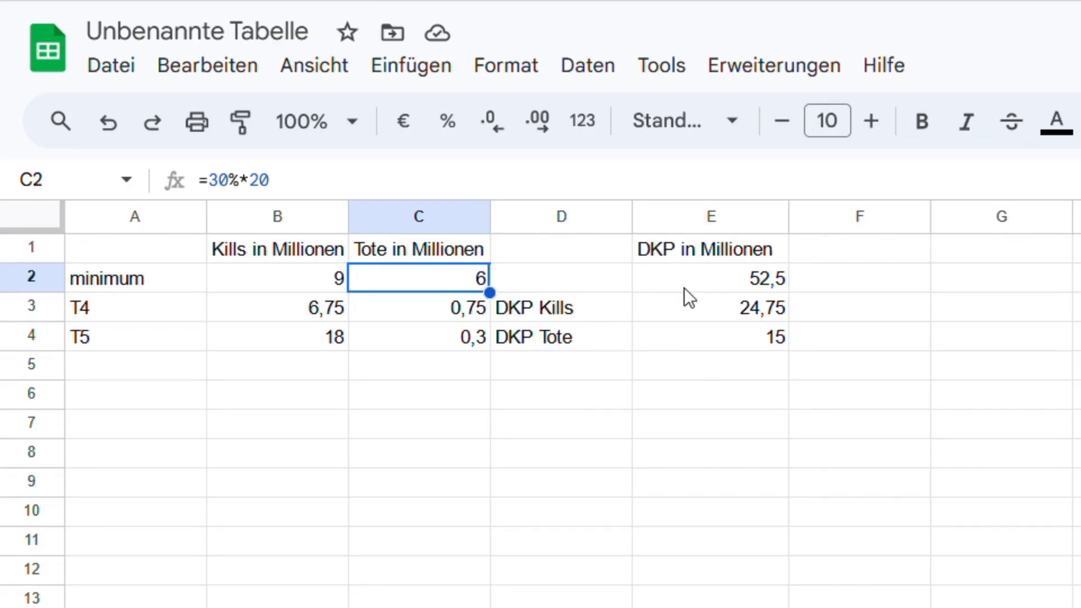
{"action": "left_click", "coordinate": [690, 313]}
{"action": "left_click", "coordinate": [688, 337]}
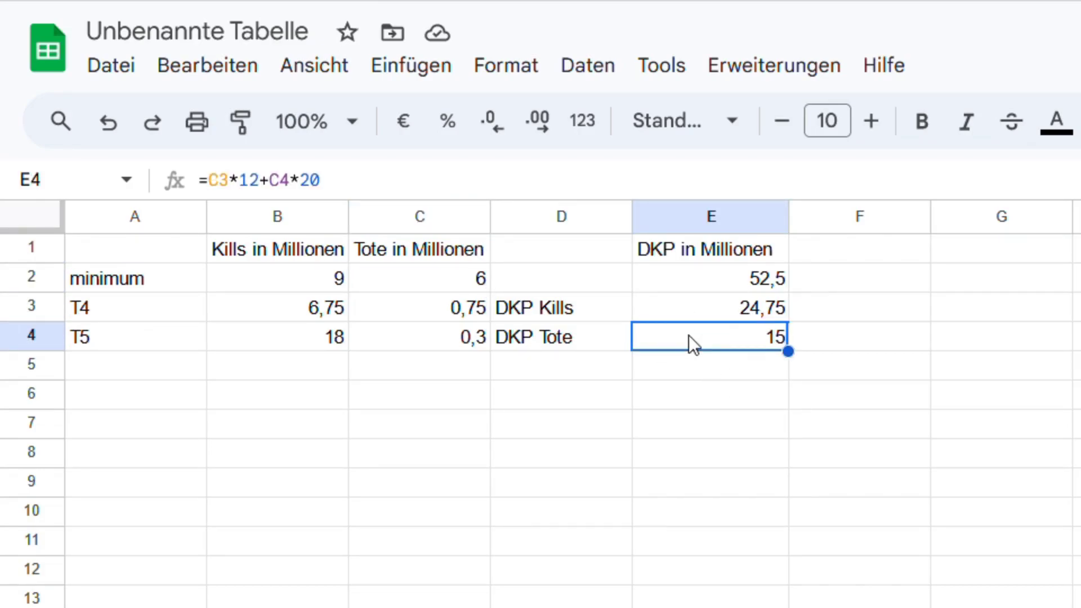
{"action": "left_click", "coordinate": [697, 288]}
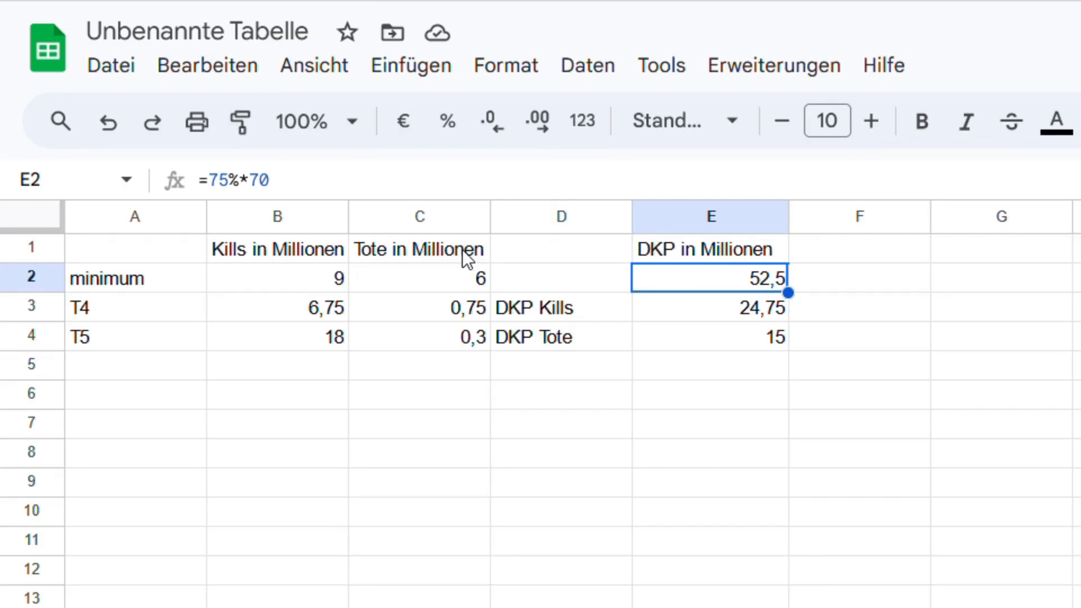
{"action": "left_click", "coordinate": [279, 250]}
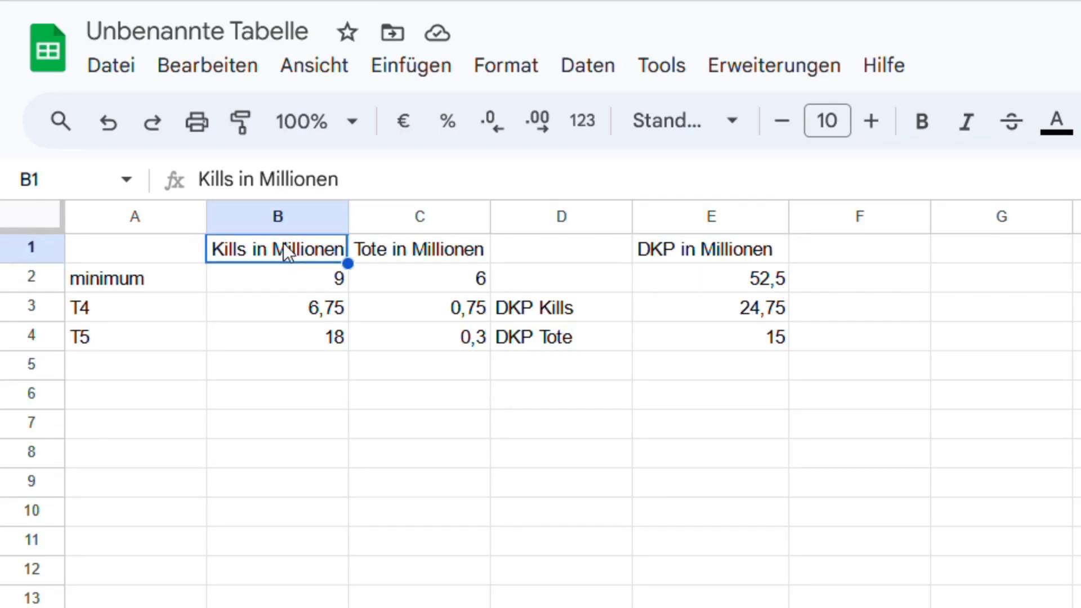
{"action": "left_click", "coordinate": [397, 261]}
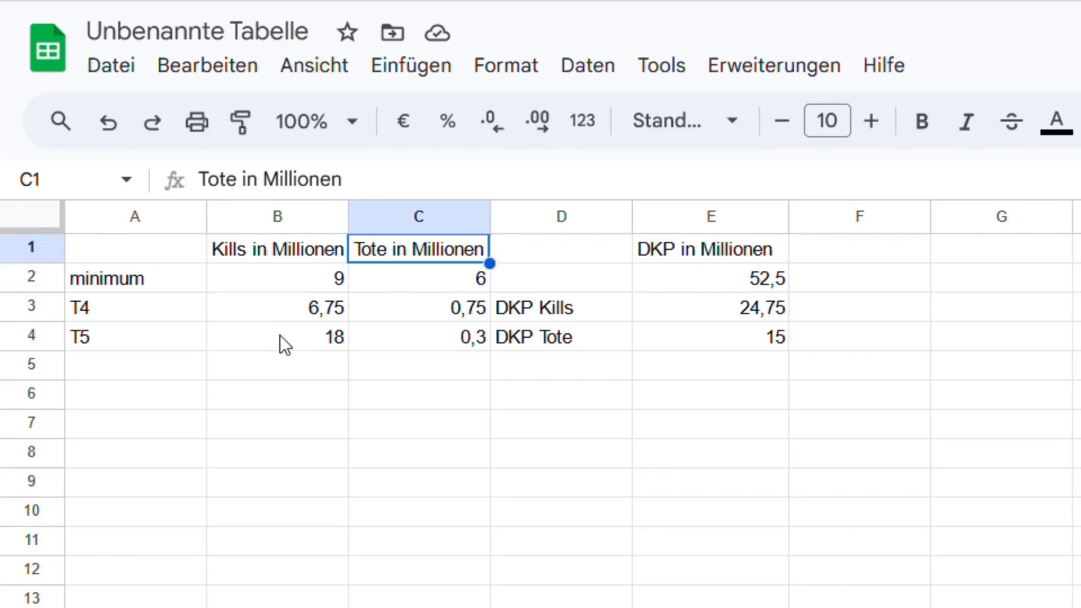
Set the minimum kills value in B2 under Kills in Millionen to 30.
{"action": "left_click", "coordinate": [295, 278]}
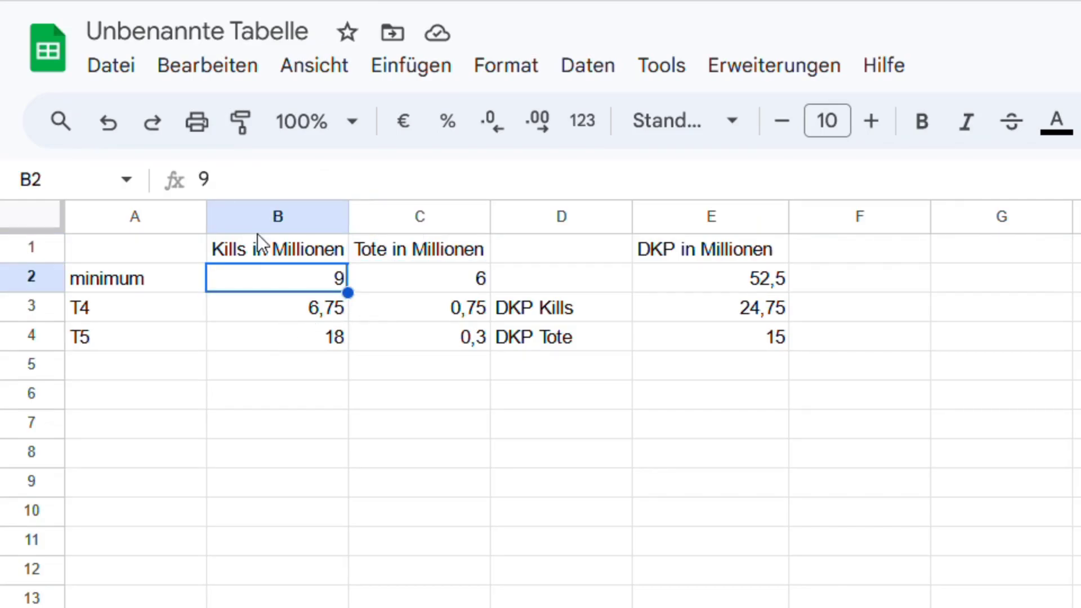
{"action": "left_click", "coordinate": [246, 201]}
{"action": "key", "text": "BackSpace"}
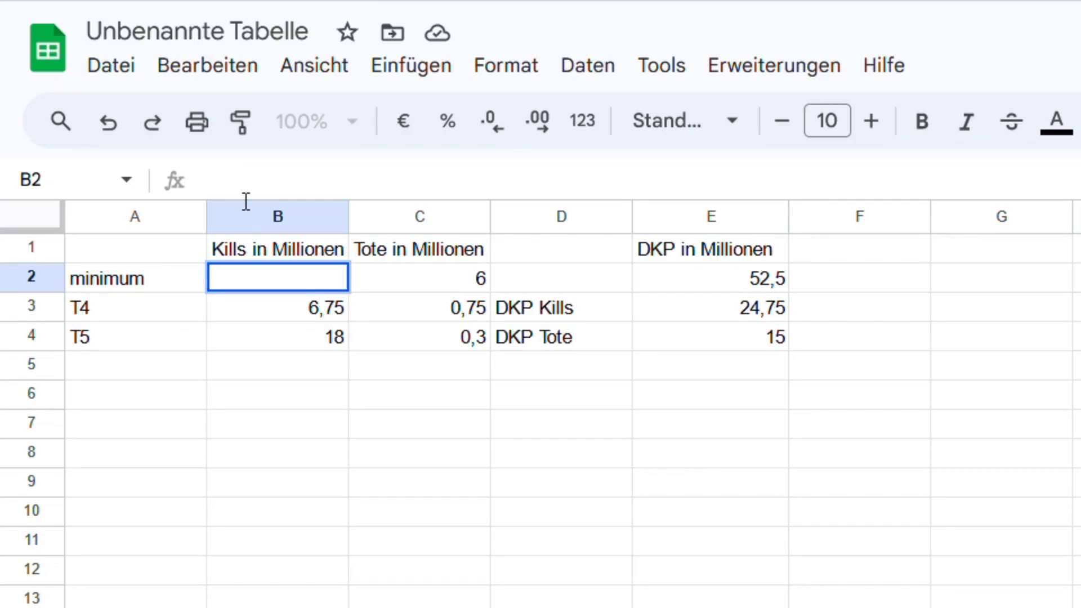
{"action": "type", "text": "30"}
{"action": "key", "text": "Return"}
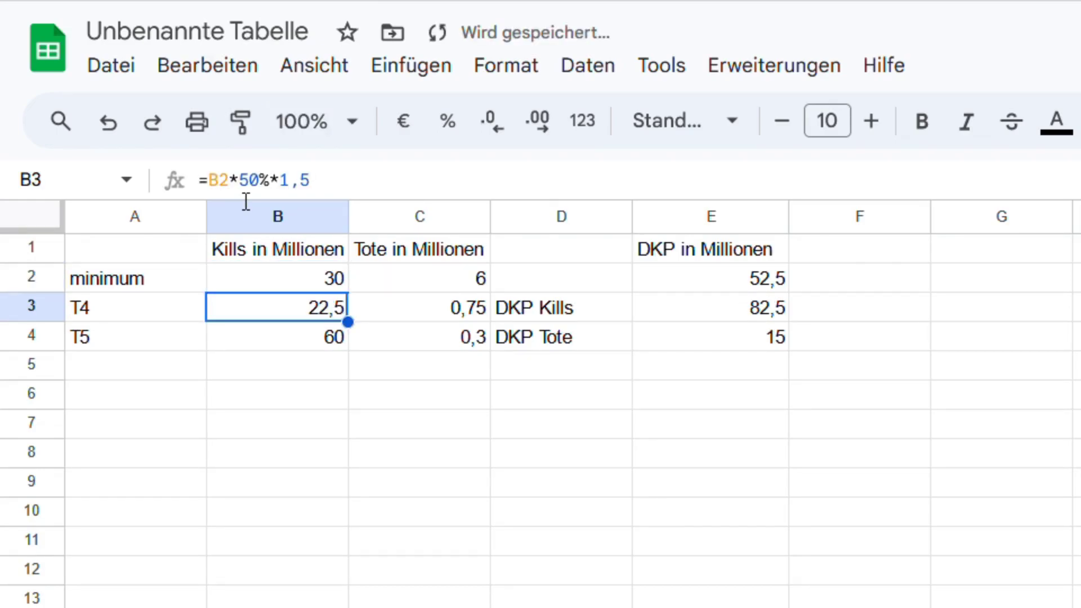
Compare the recalculated DKP Kills and DKP Tote values with the minimum DKP in E2.
{"action": "left_click", "coordinate": [725, 309]}
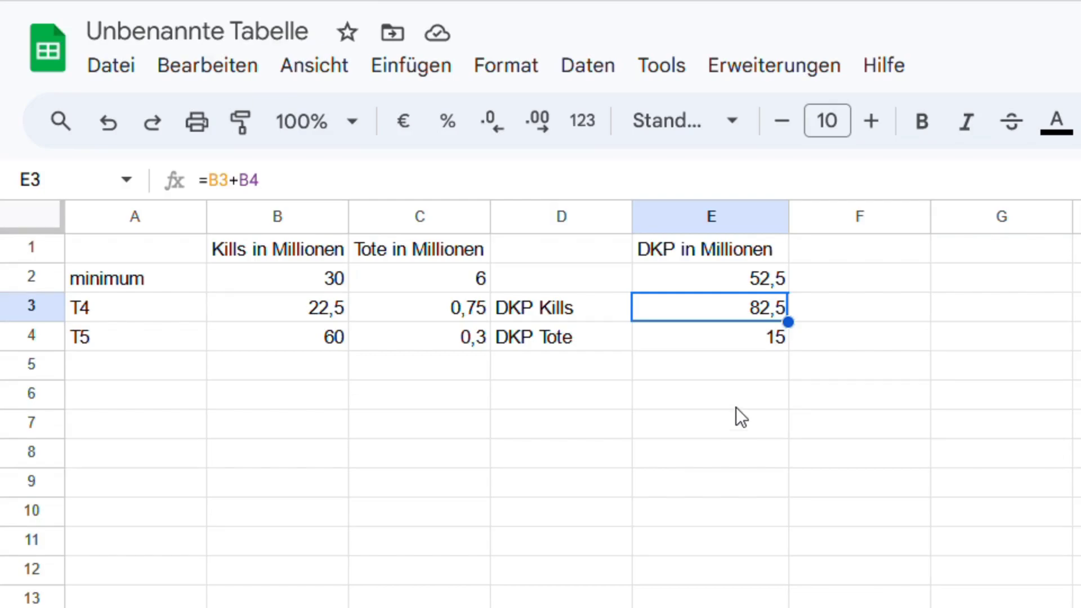
{"action": "left_click", "coordinate": [716, 344]}
{"action": "key", "text": "Up"}
{"action": "key", "text": "Up"}
{"action": "left_click", "coordinate": [702, 315]}
{"action": "left_click", "coordinate": [698, 343]}
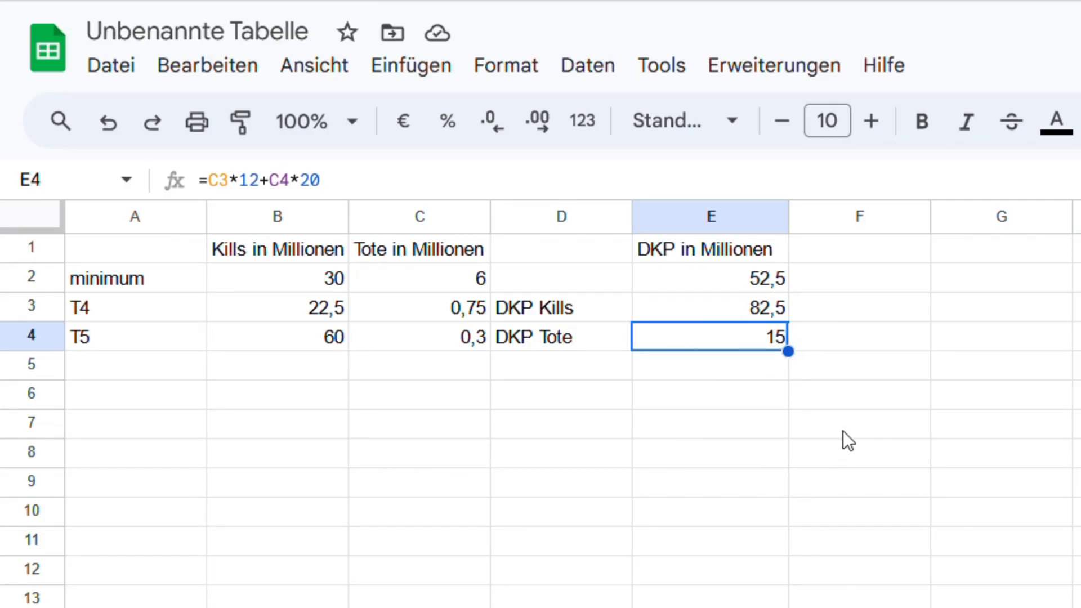
{"action": "left_click", "coordinate": [723, 290]}
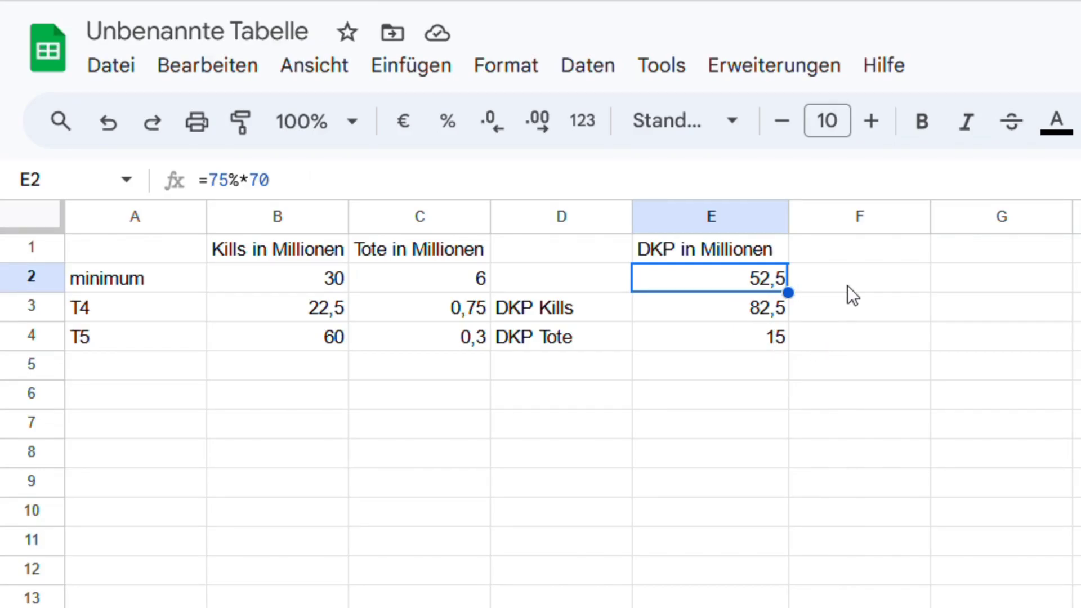
{"action": "left_click", "coordinate": [738, 337]}
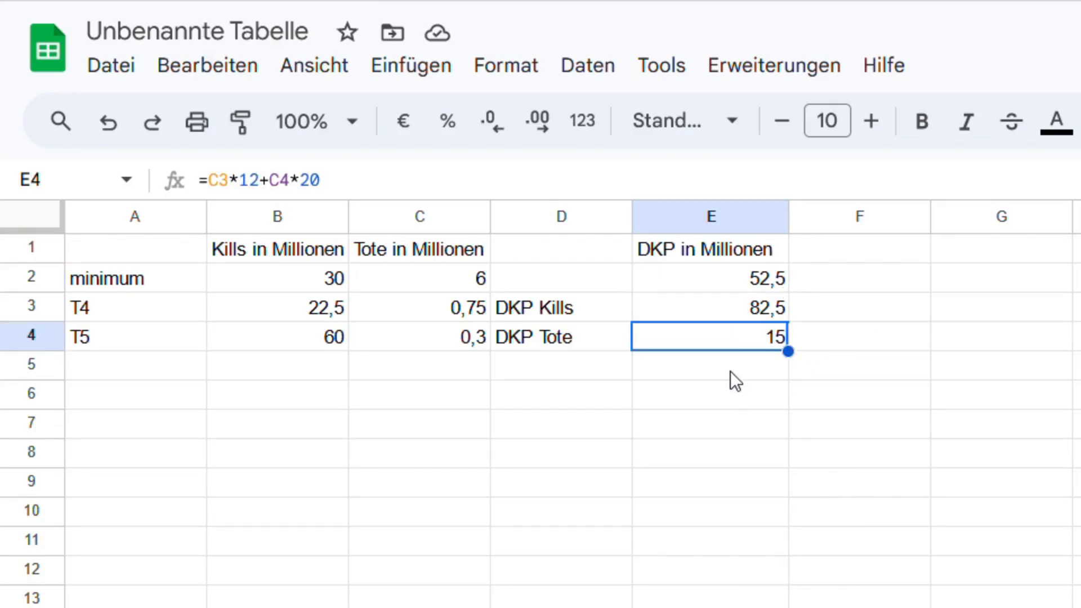
{"action": "left_click", "coordinate": [730, 372]}
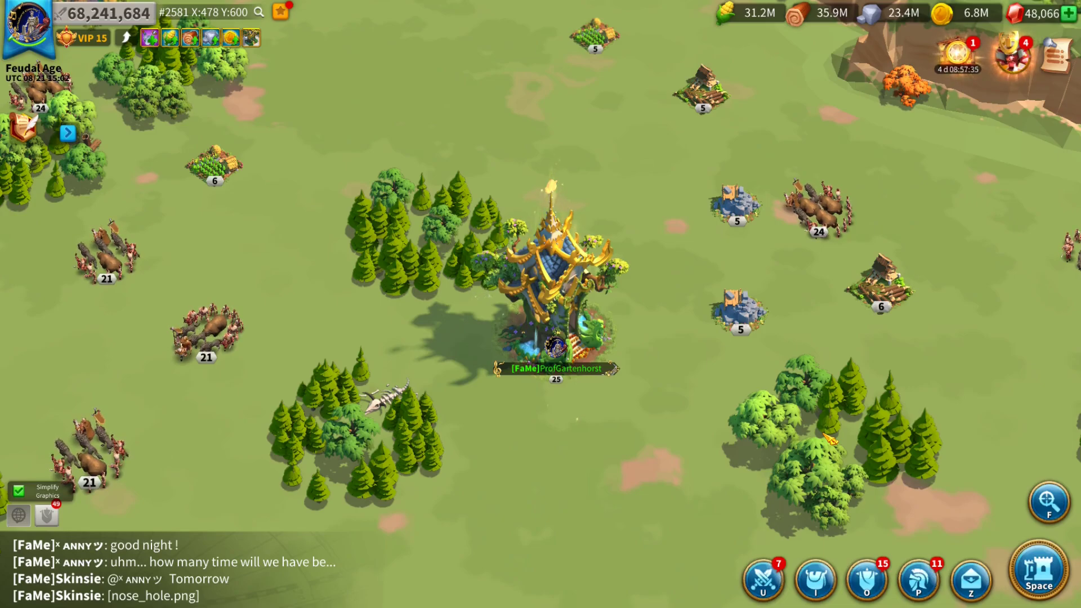
In the strategy game, enter the city's tavern and open all Silver Chests, spending all 3656 Silver Keys.
{"action": "scroll", "coordinate": [832, 462], "scroll_direction": "down", "scroll_amount": 1}
{"action": "key", "text": "space"}
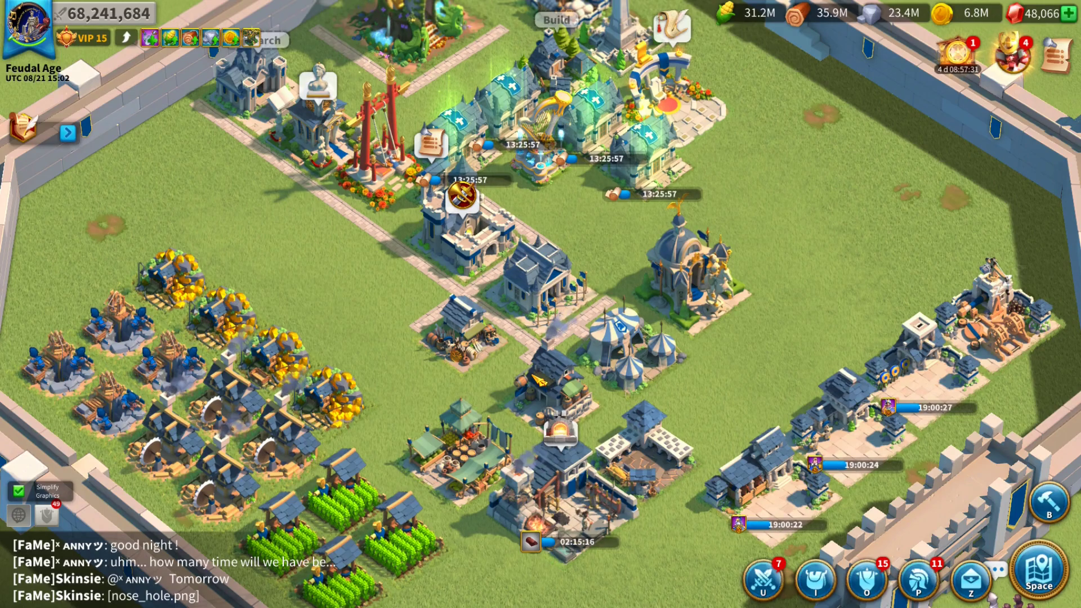
{"action": "left_click", "coordinate": [551, 385]}
{"action": "left_click", "coordinate": [554, 484]}
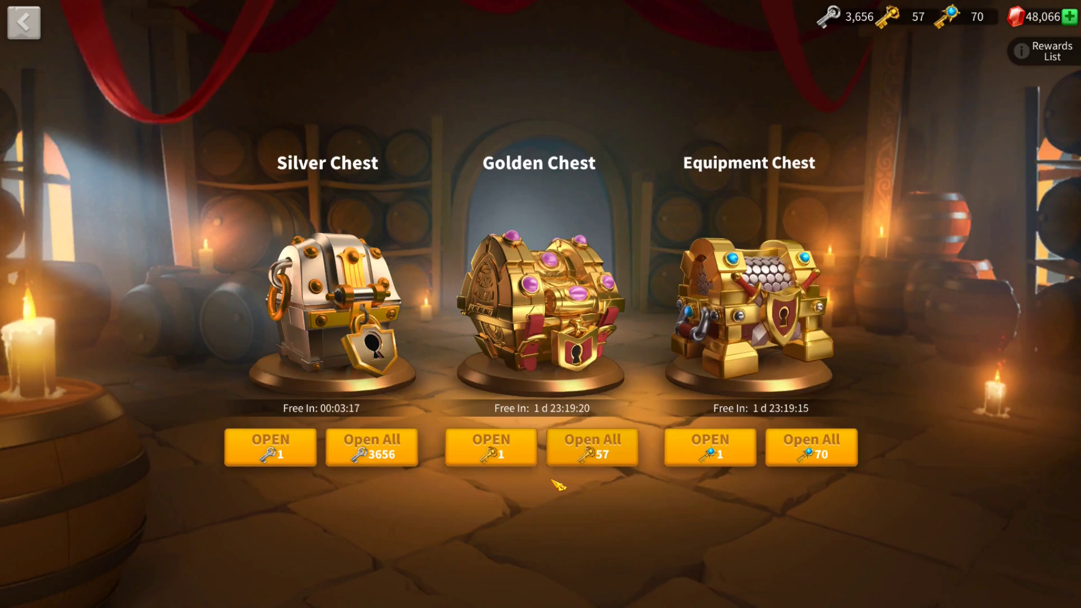
{"action": "left_click", "coordinate": [385, 451]}
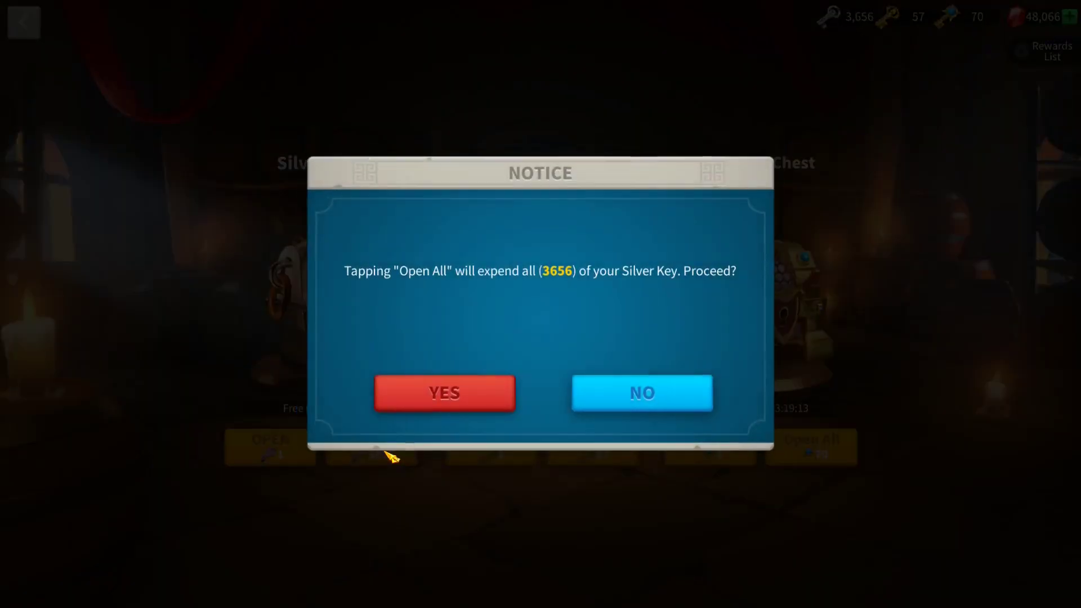
{"action": "left_click", "coordinate": [445, 393]}
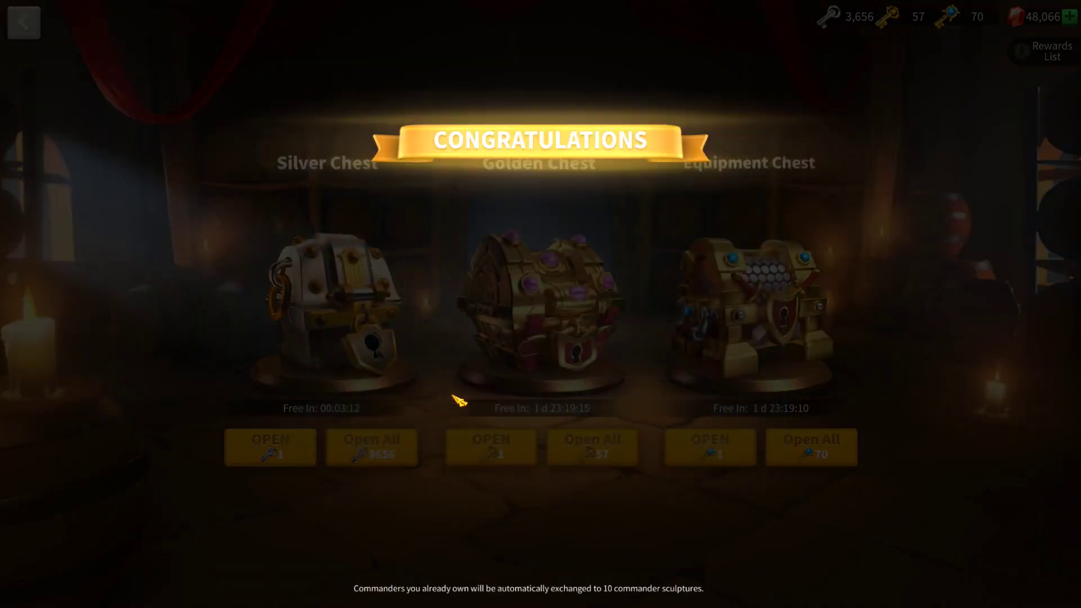